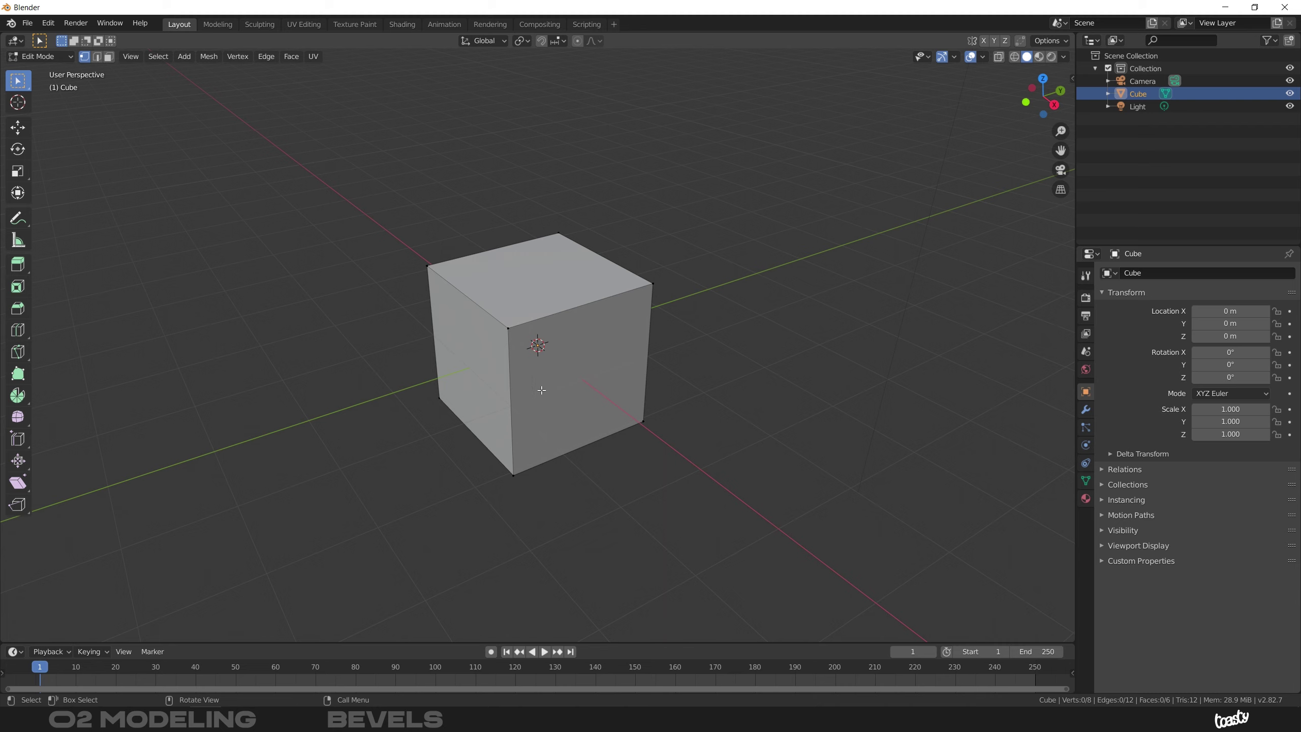
Step: Try out a Bevel modifier on the cube and remove it again
{"action": "left_click", "coordinate": [1086, 413]}
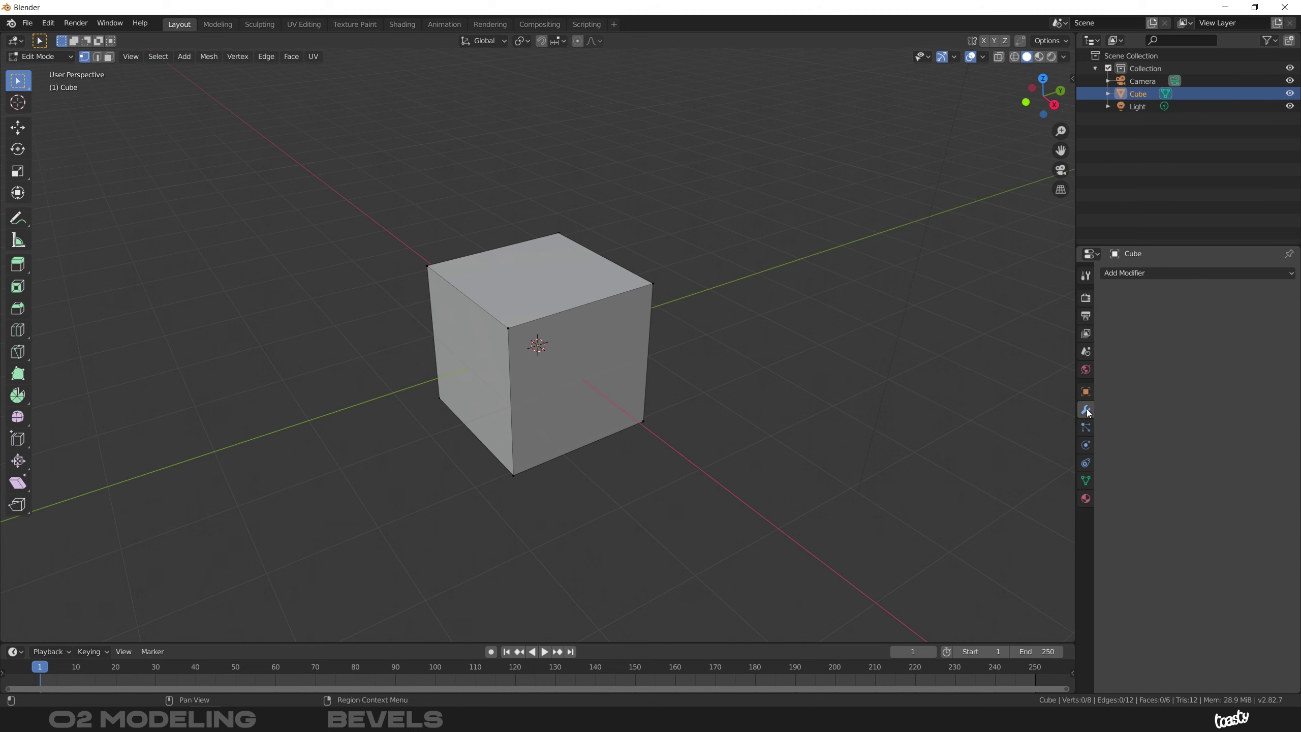
{"action": "left_click", "coordinate": [1148, 272]}
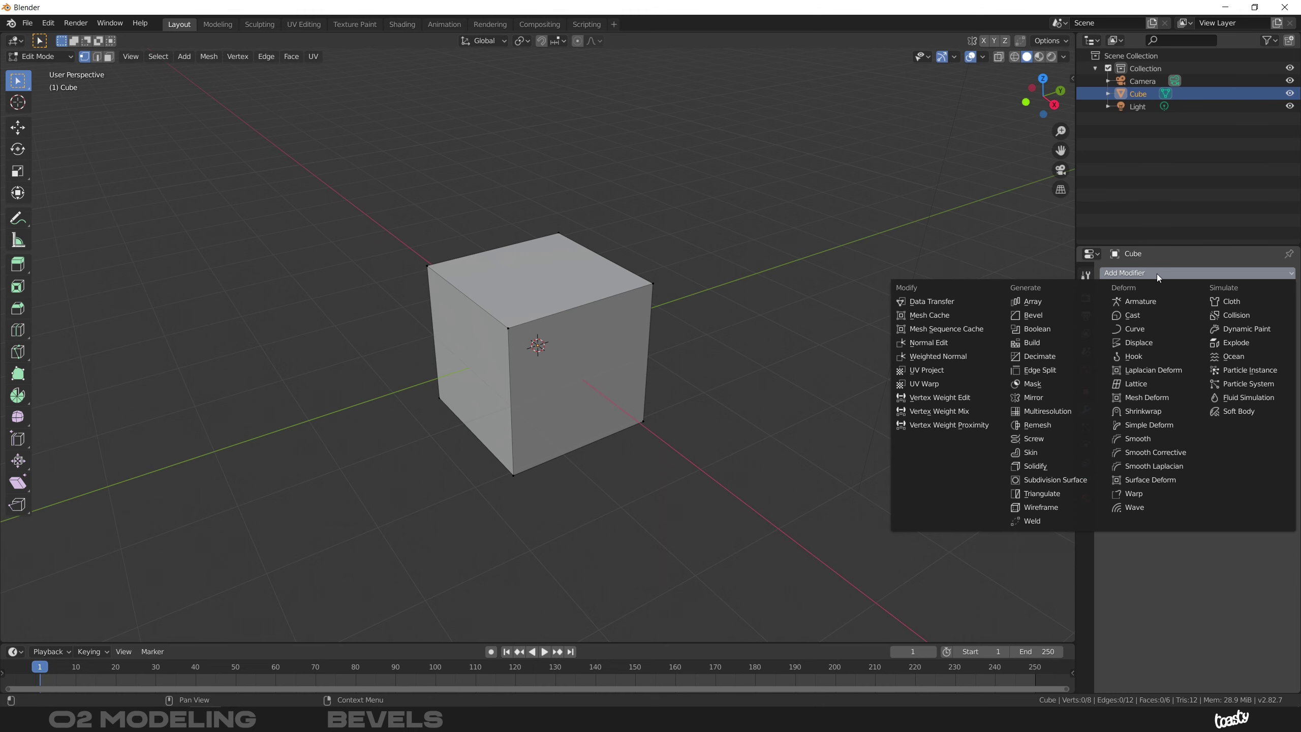
{"action": "left_click", "coordinate": [1079, 315]}
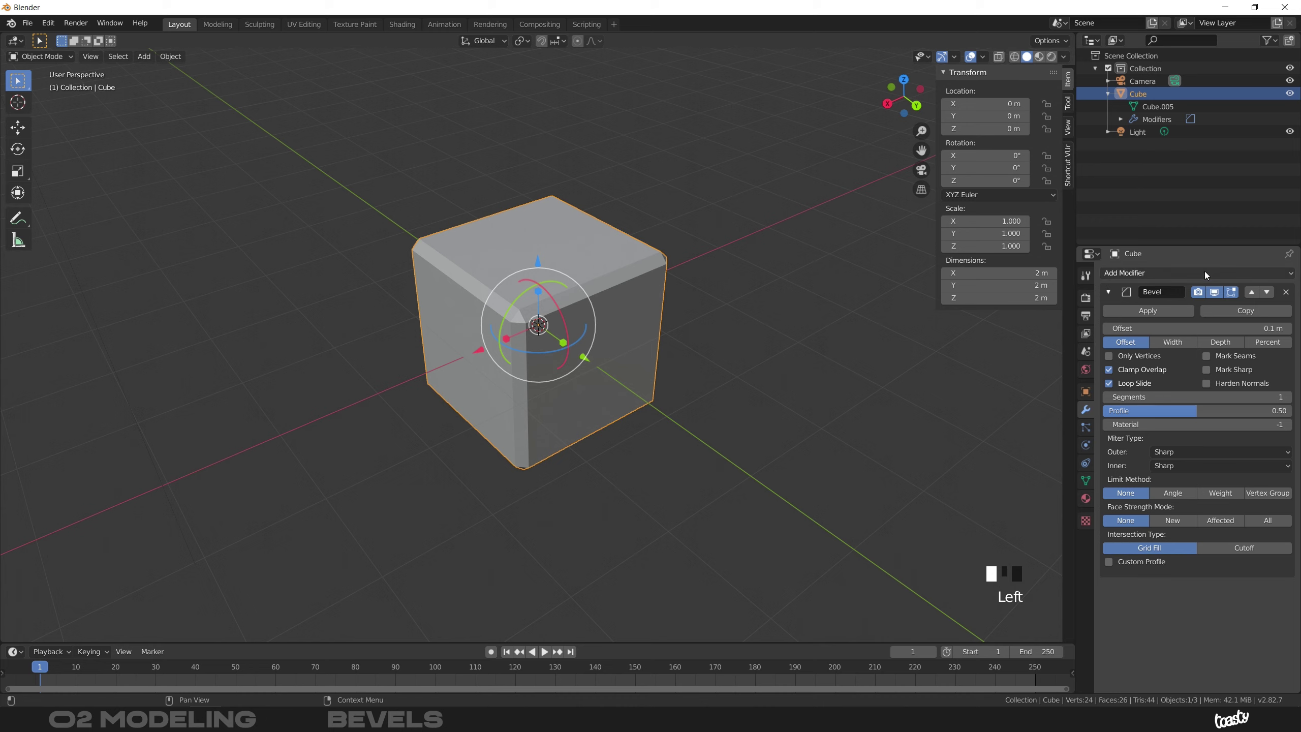
{"action": "left_click", "coordinate": [1190, 273]}
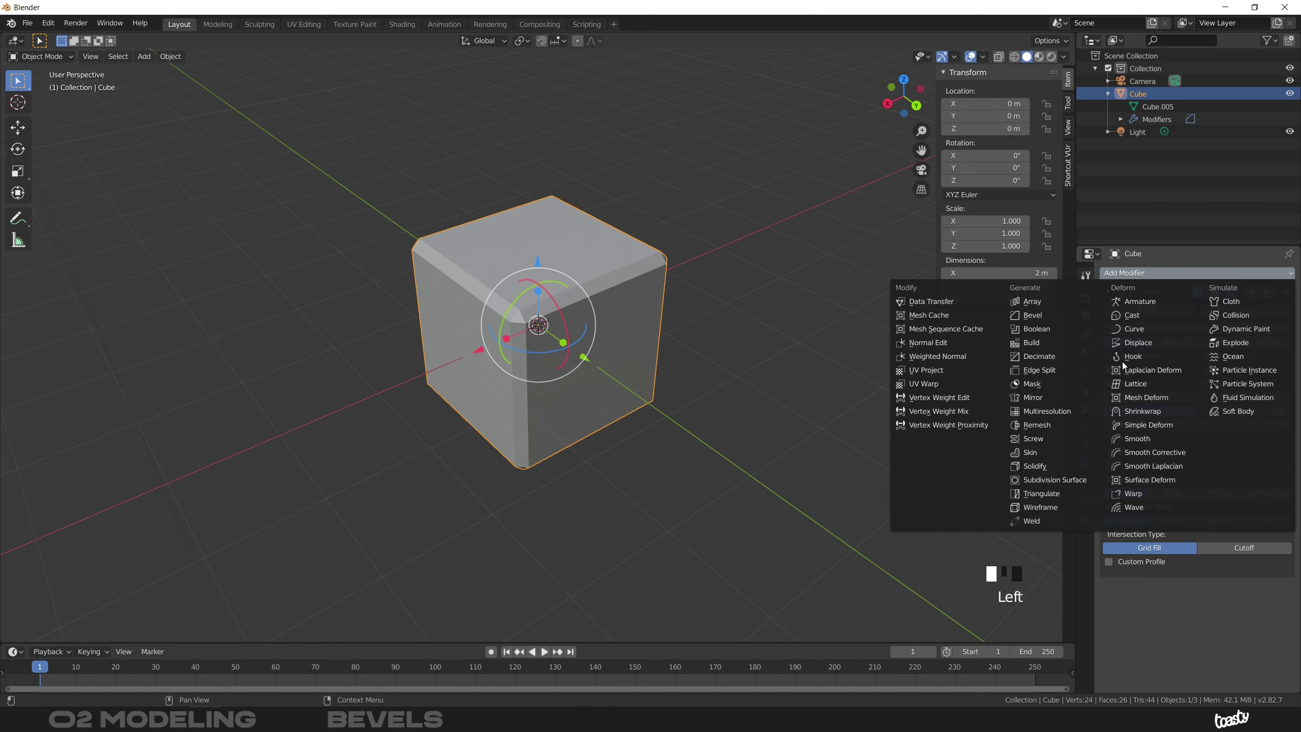
{"action": "left_click", "coordinate": [1163, 272]}
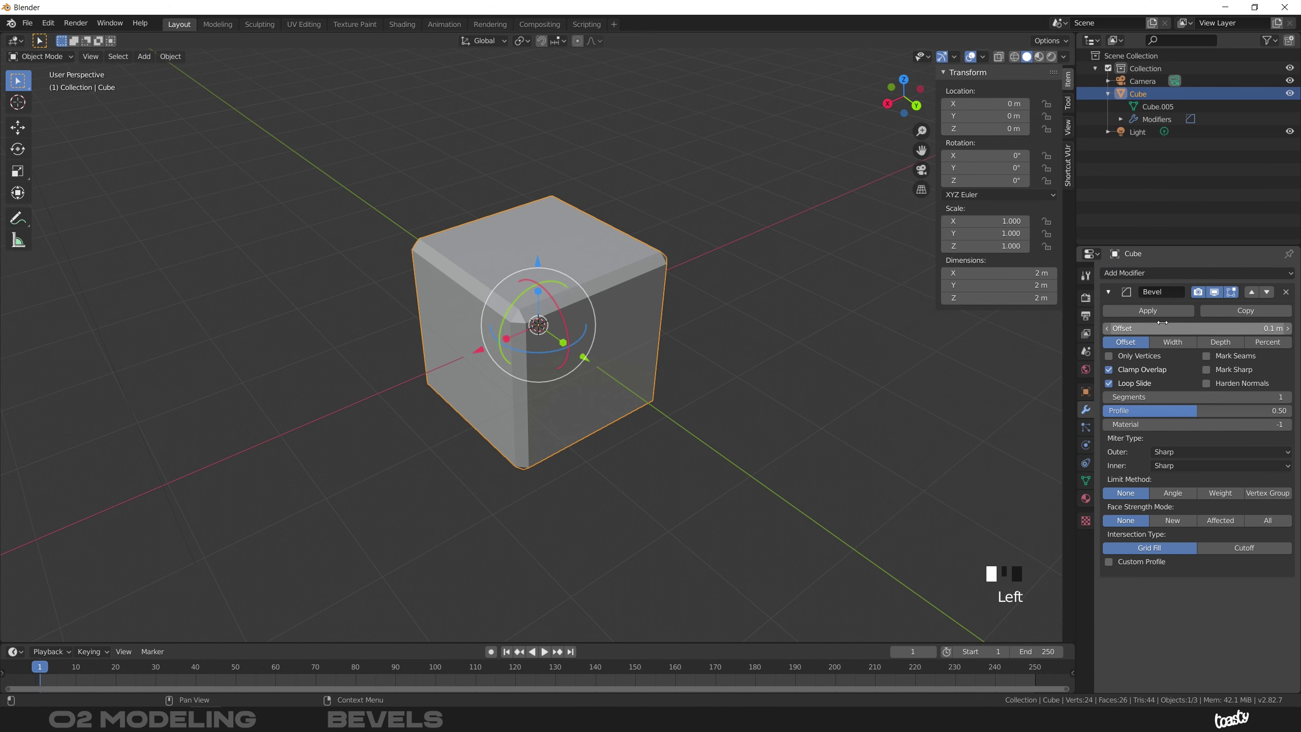
{"action": "left_click", "coordinate": [1285, 291]}
Step: Bevel all edges of the cube in Edit Mode by about 0.16 m
{"action": "key", "text": "Tab"}
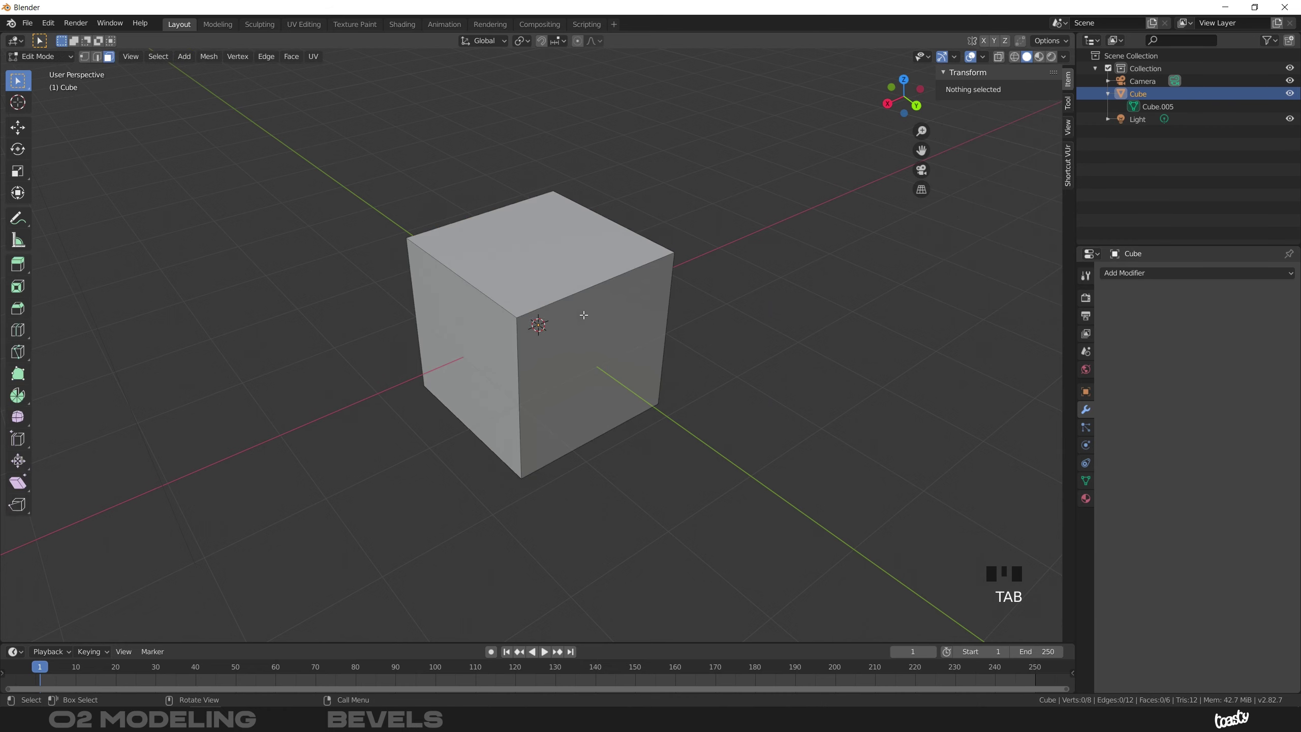
{"action": "key", "text": "a"}
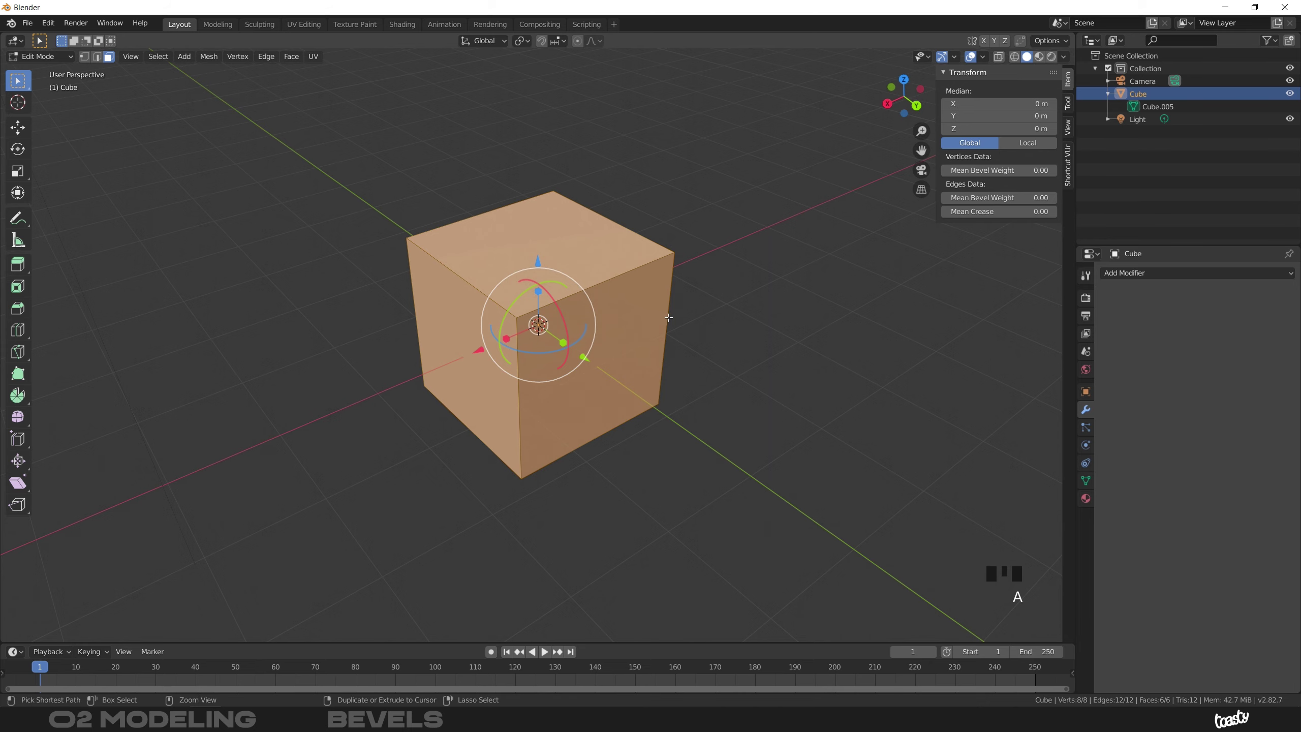
{"action": "key", "text": "ctrl+b"}
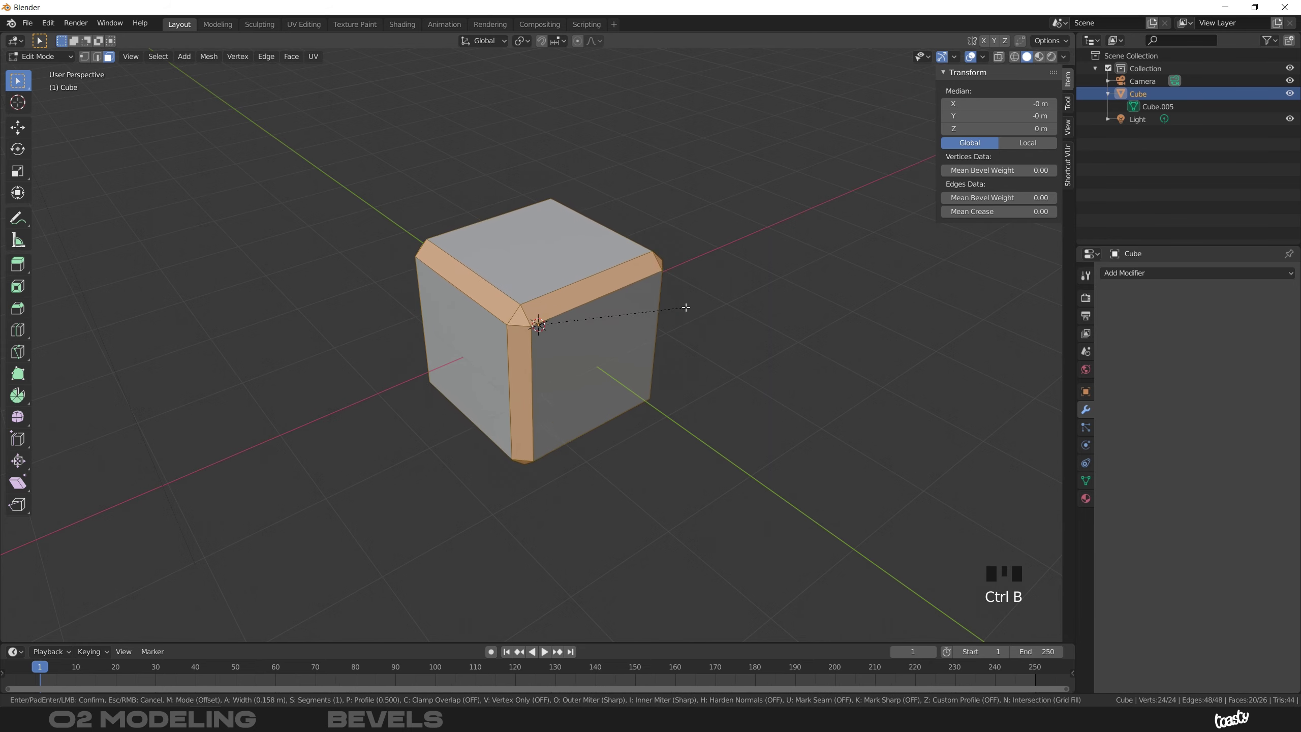
{"action": "left_click", "coordinate": [684, 309]}
{"action": "middle_click_drag", "start_coordinate": [684, 309], "coordinate": [636, 291], "text": "ctrl"}
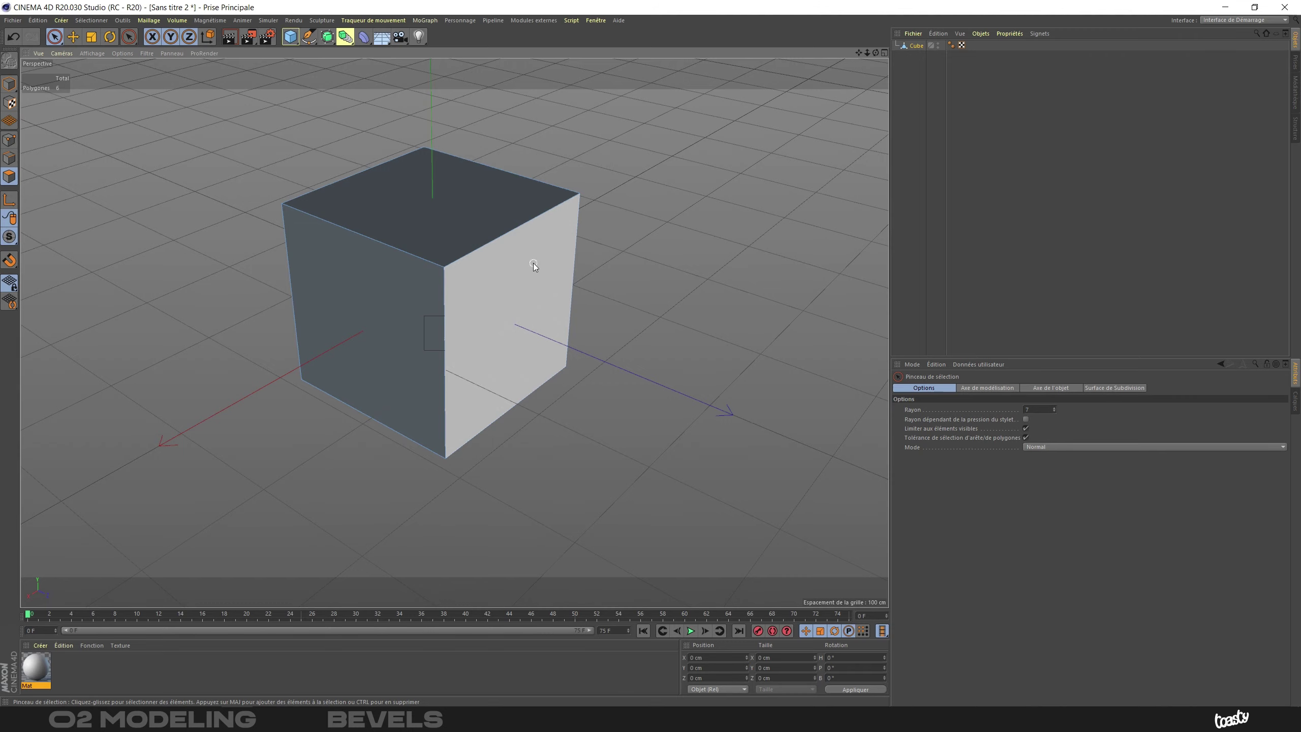
Step: Switch to Cinema 4D, bevel all of the cube's polygons with an offset of about 22.4 cm, and undo it
{"action": "left_click_drag", "start_coordinate": [533, 264], "coordinate": [507, 271], "text": "alt"}
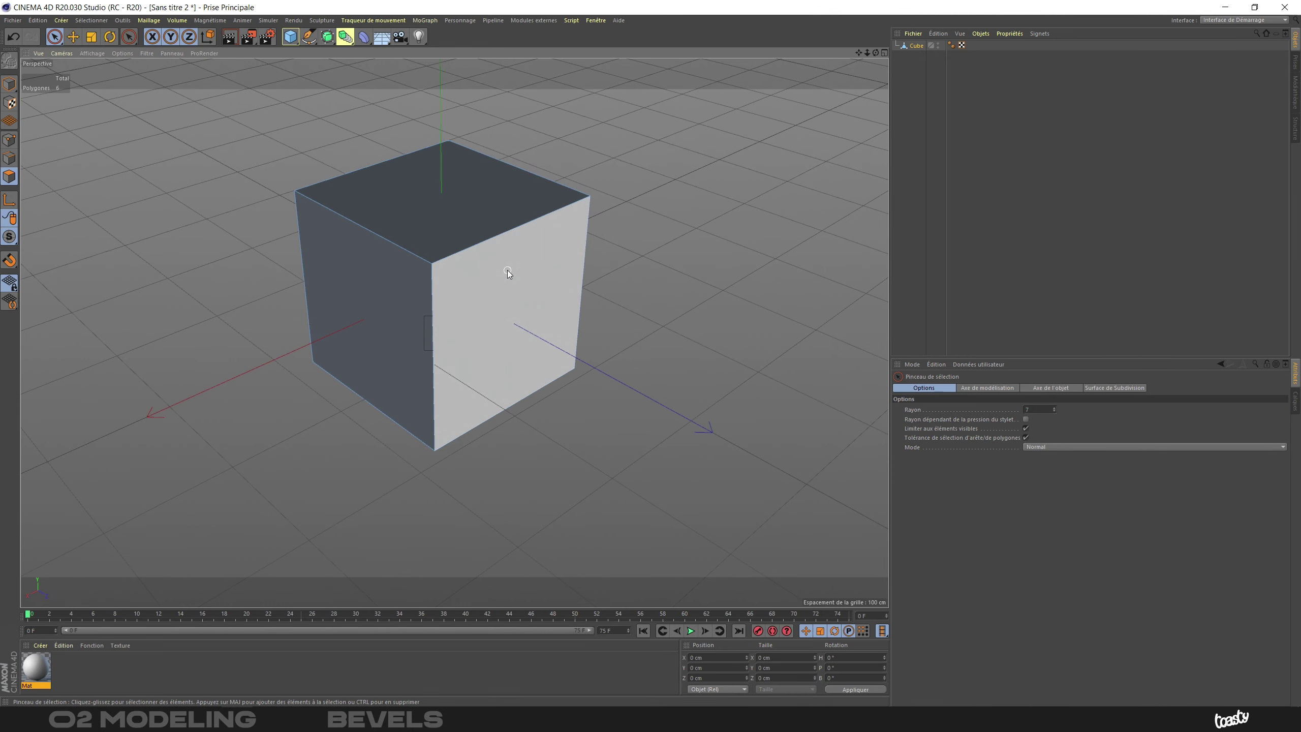
{"action": "key", "text": "ctrl+a"}
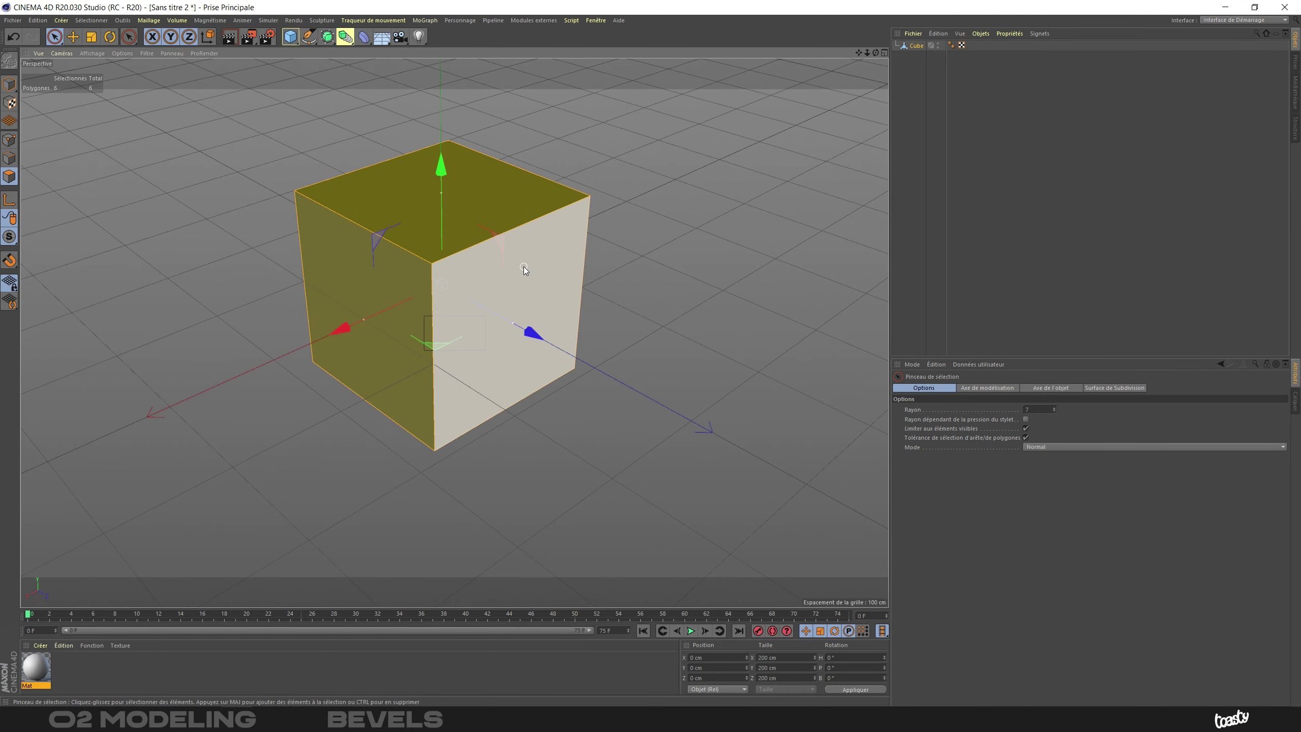
{"action": "right_click", "coordinate": [559, 257]}
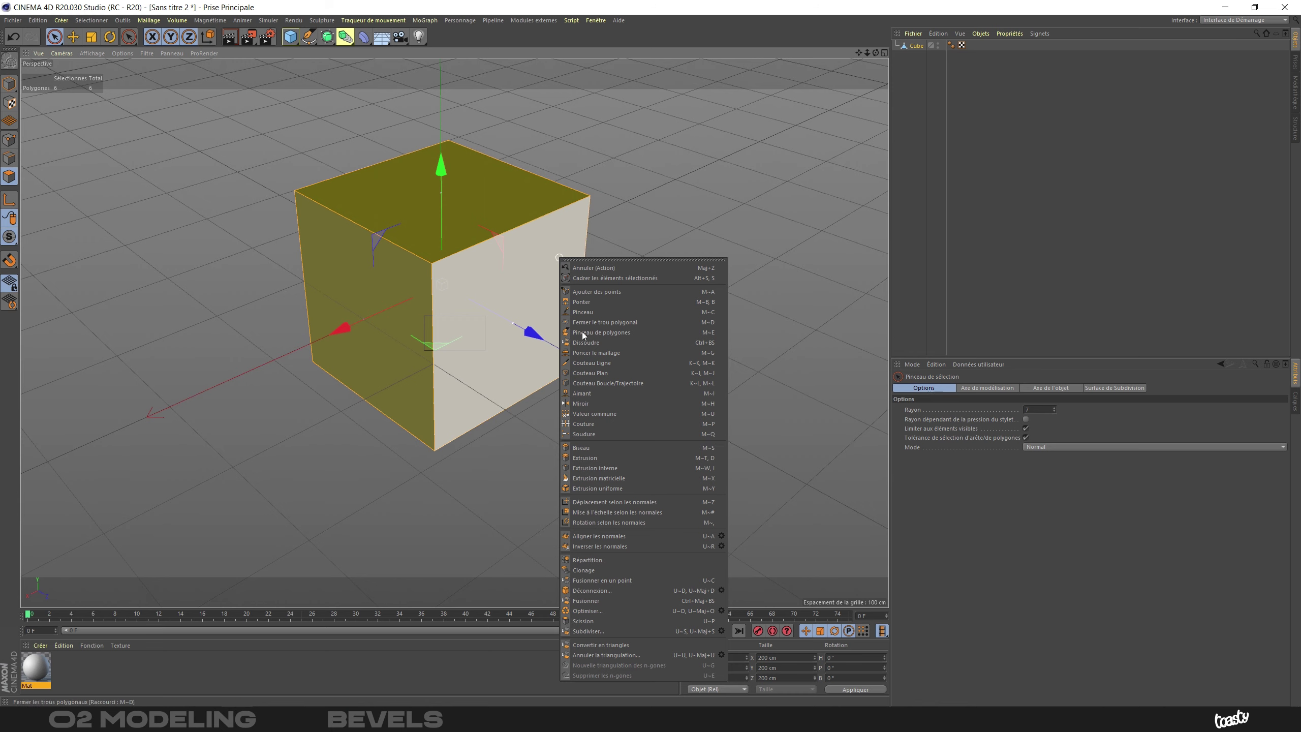
{"action": "left_click", "coordinate": [583, 447]}
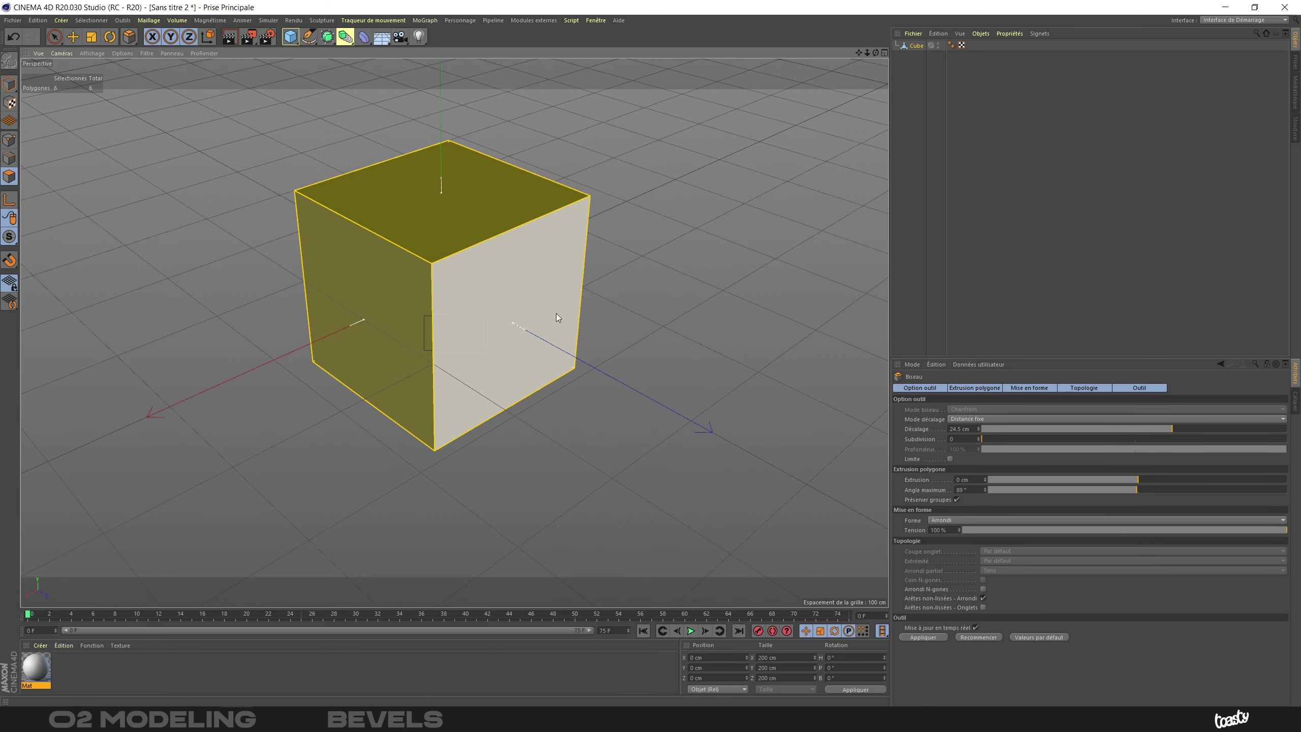
{"action": "left_click_drag", "start_coordinate": [544, 260], "coordinate": [586, 291]}
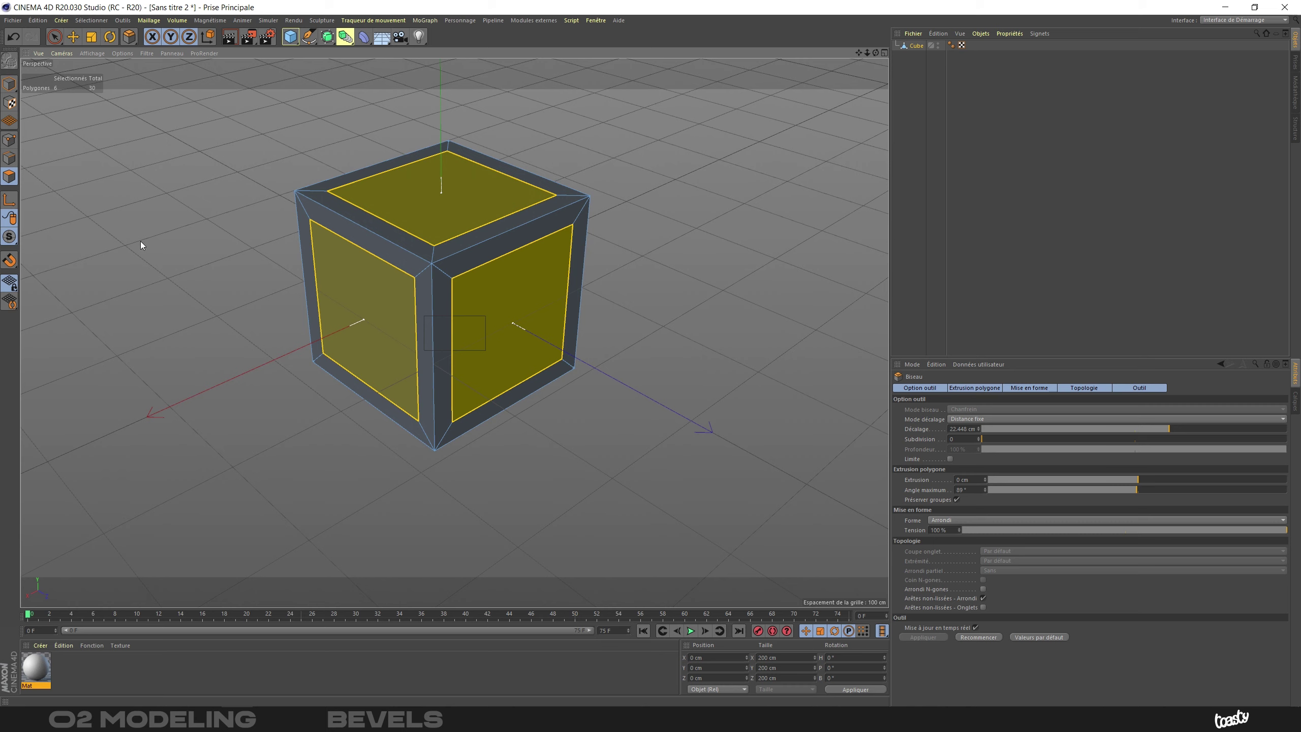
{"action": "left_click", "coordinate": [55, 36]}
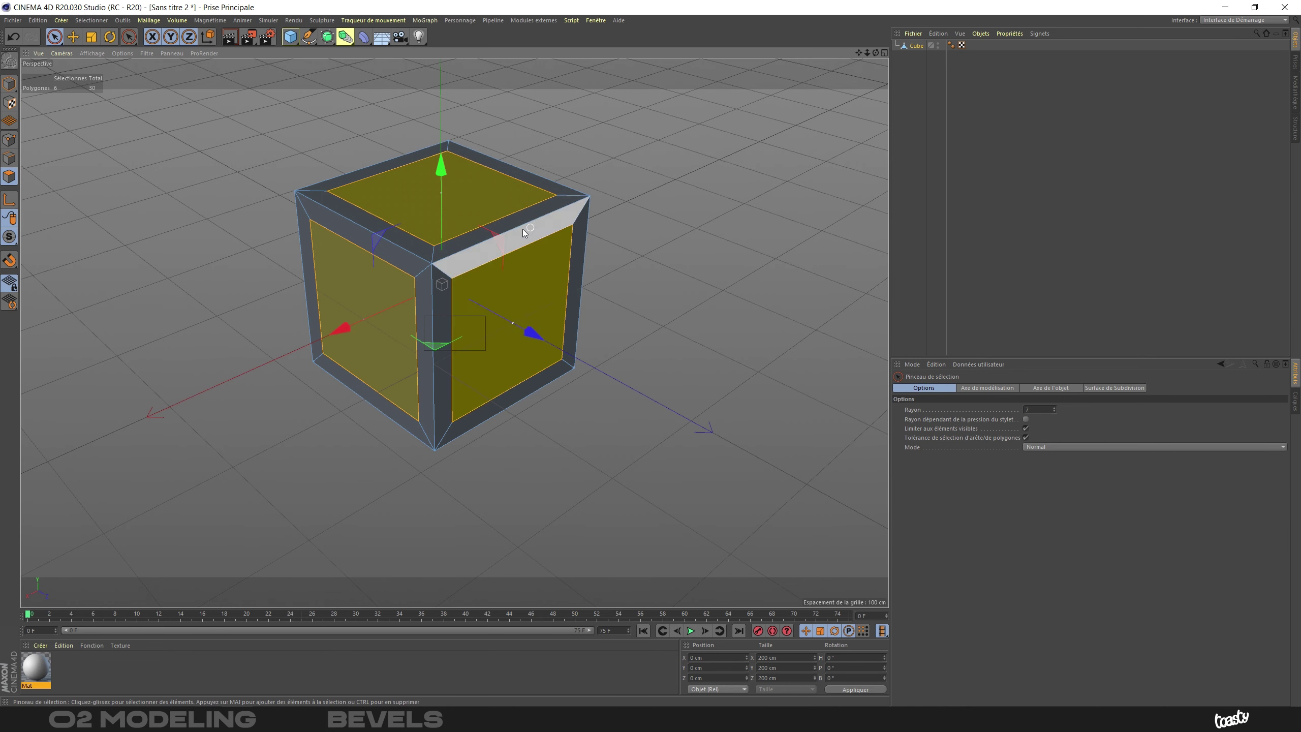
{"action": "key", "text": "ctrl+z"}
Step: Add a Bevel (Biseau) deformer as a child of the cube and increase its offset
{"action": "left_click", "coordinate": [364, 36]}
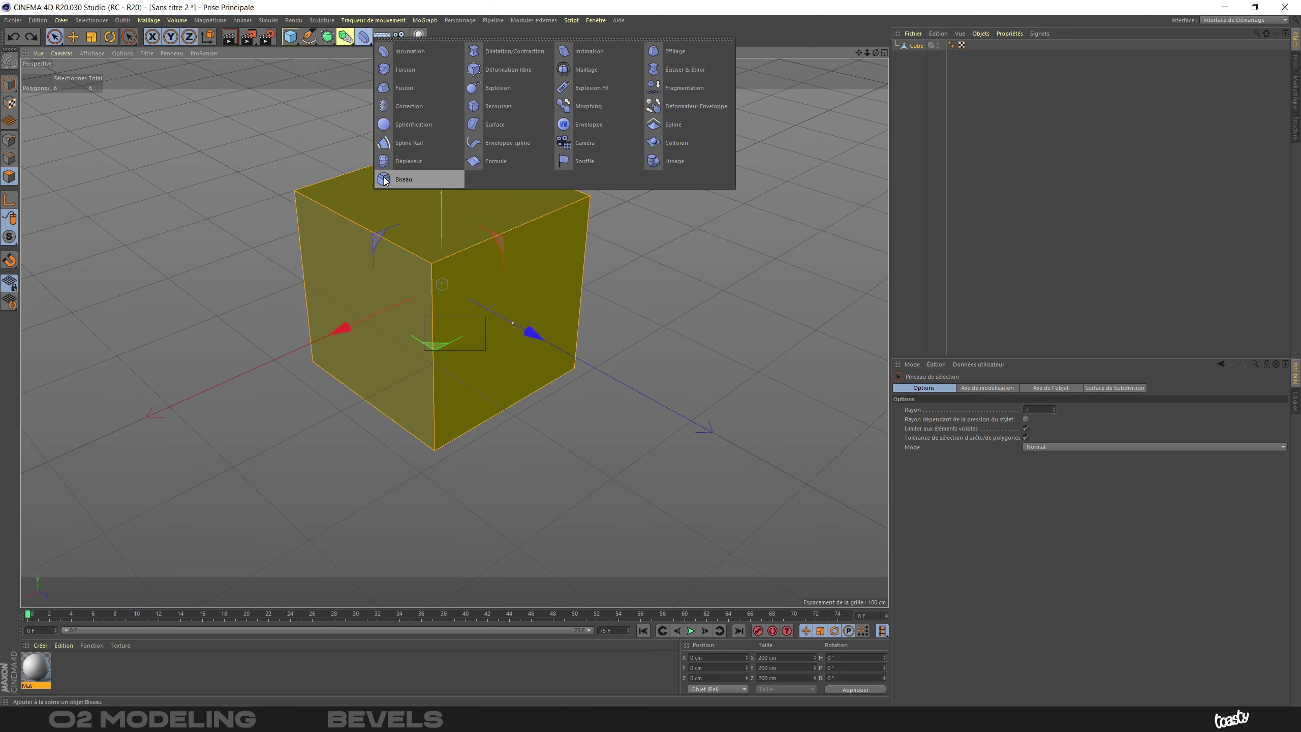
{"action": "left_click", "coordinate": [403, 179], "text": "shift"}
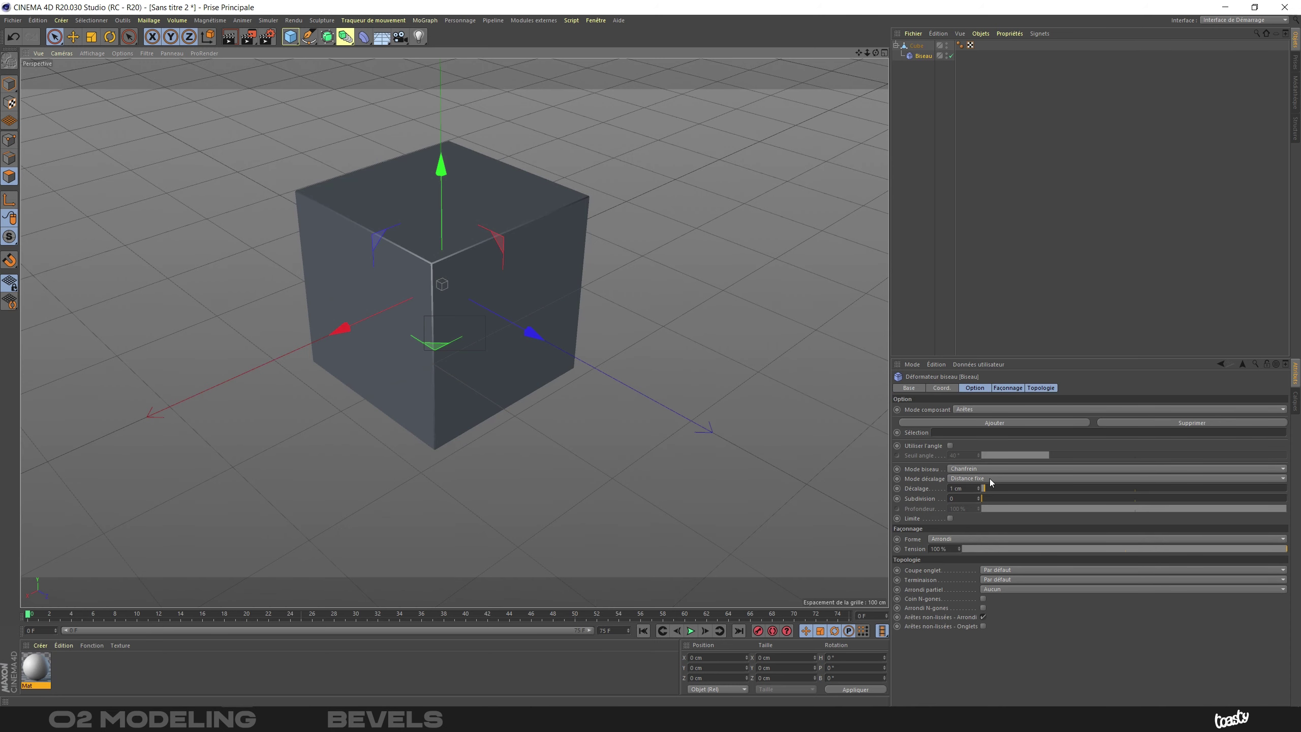
{"action": "left_click_drag", "start_coordinate": [984, 488], "coordinate": [1073, 500]}
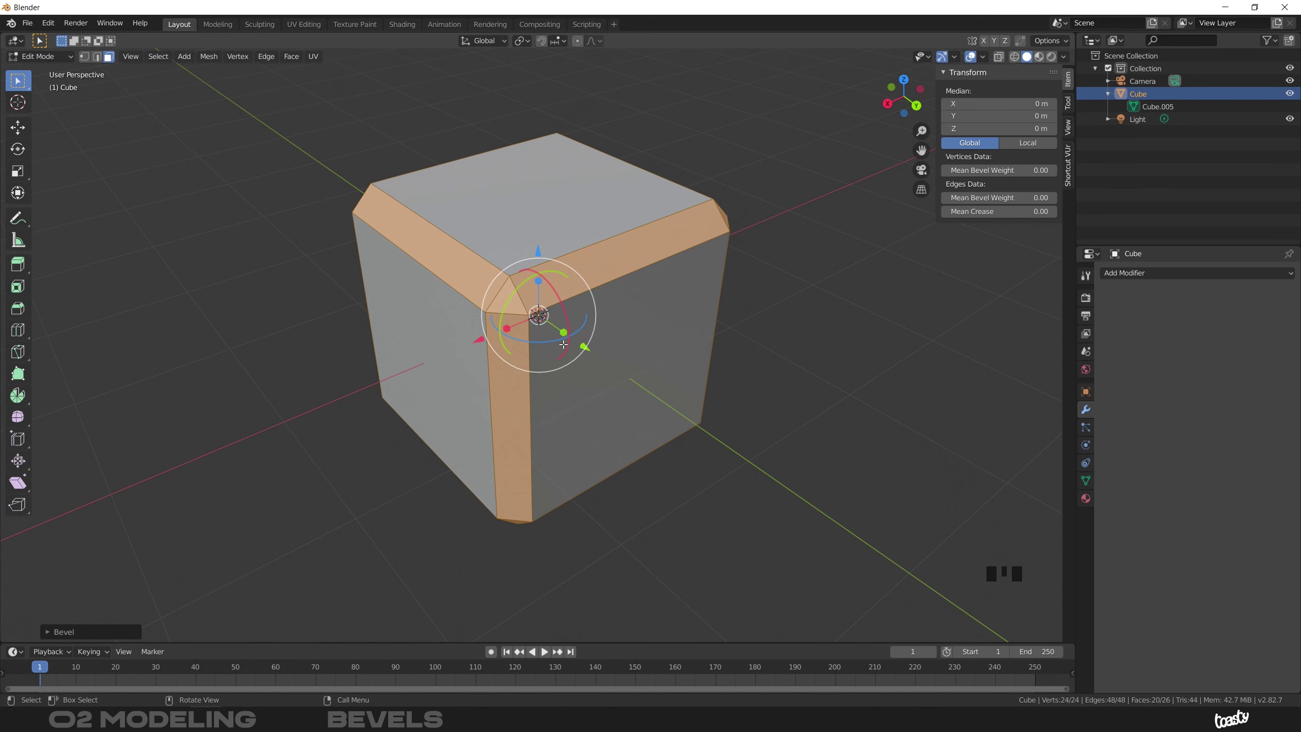
Step: Switch back to Blender, undo the bevel on the cube, and show the sidebar in Edit Mode
{"action": "key", "text": "ctrl+z"}
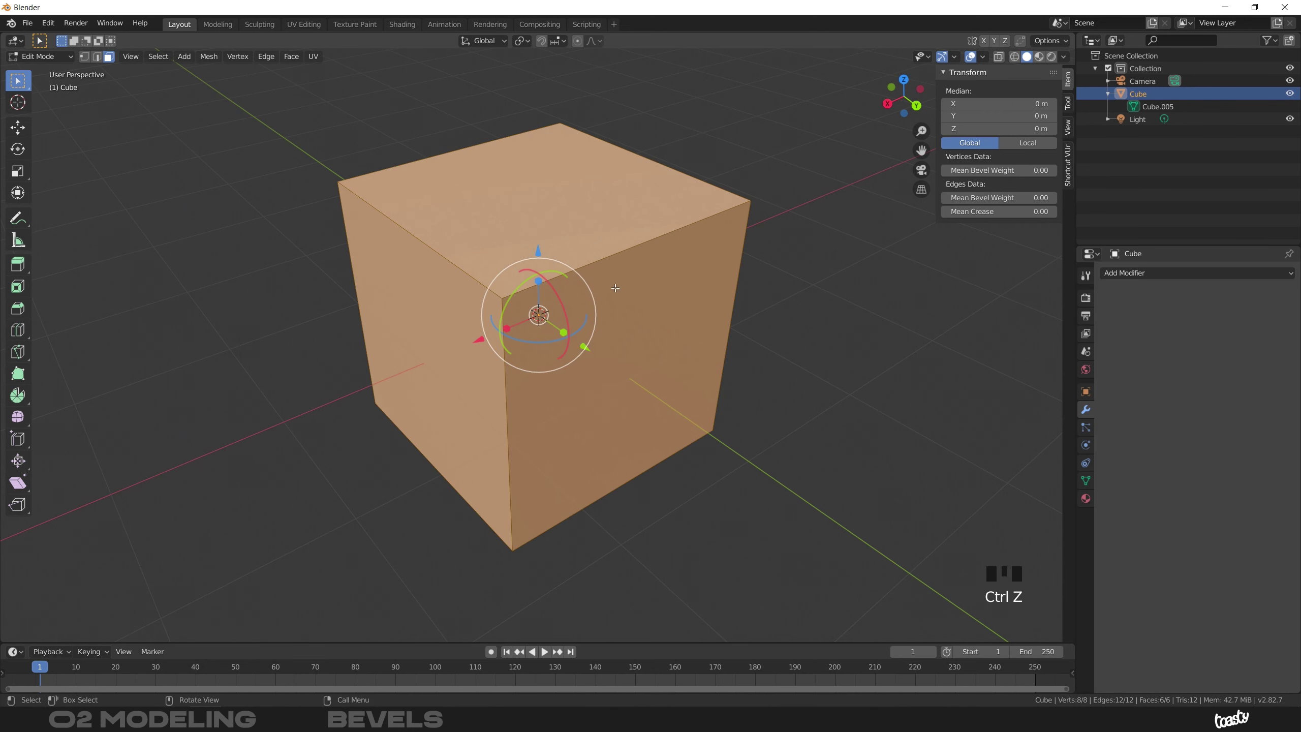
{"action": "key", "text": "Tab"}
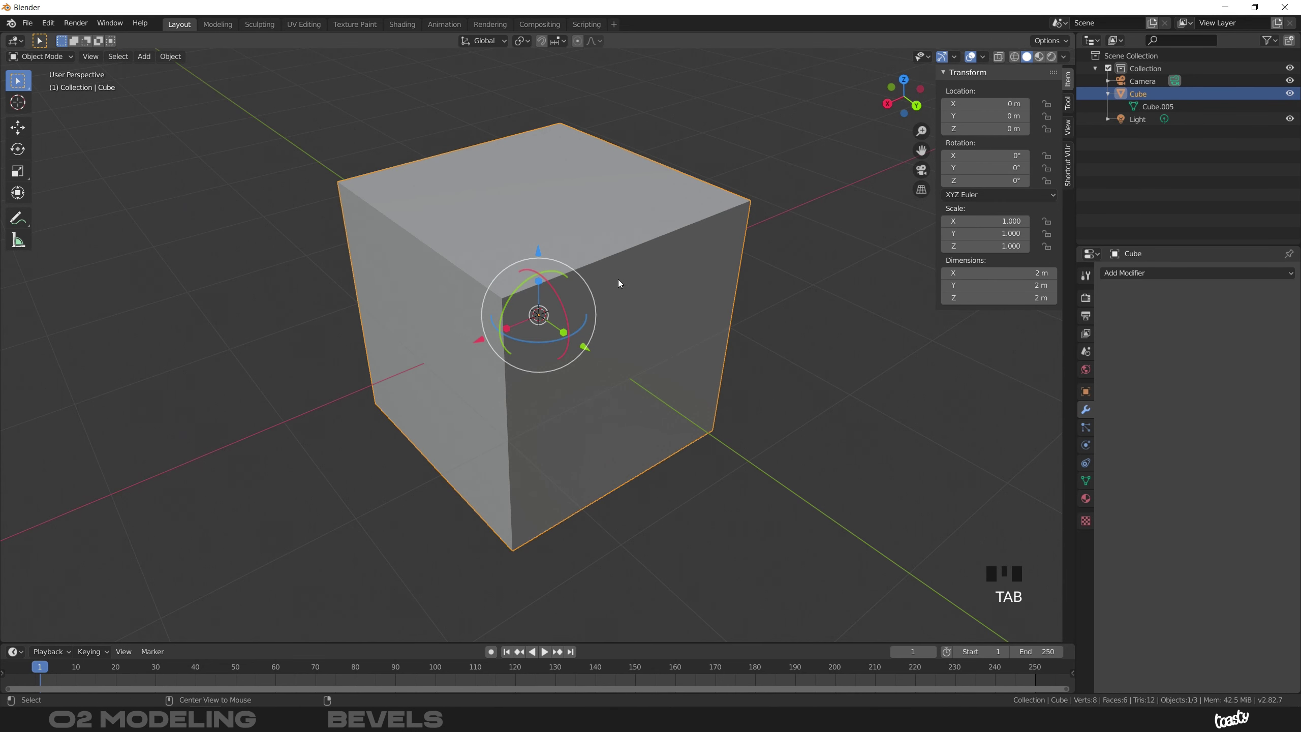
{"action": "middle_click_drag", "start_coordinate": [615, 290], "coordinate": [674, 293]}
{"action": "key", "text": "Tab"}
{"action": "key", "text": "n"}
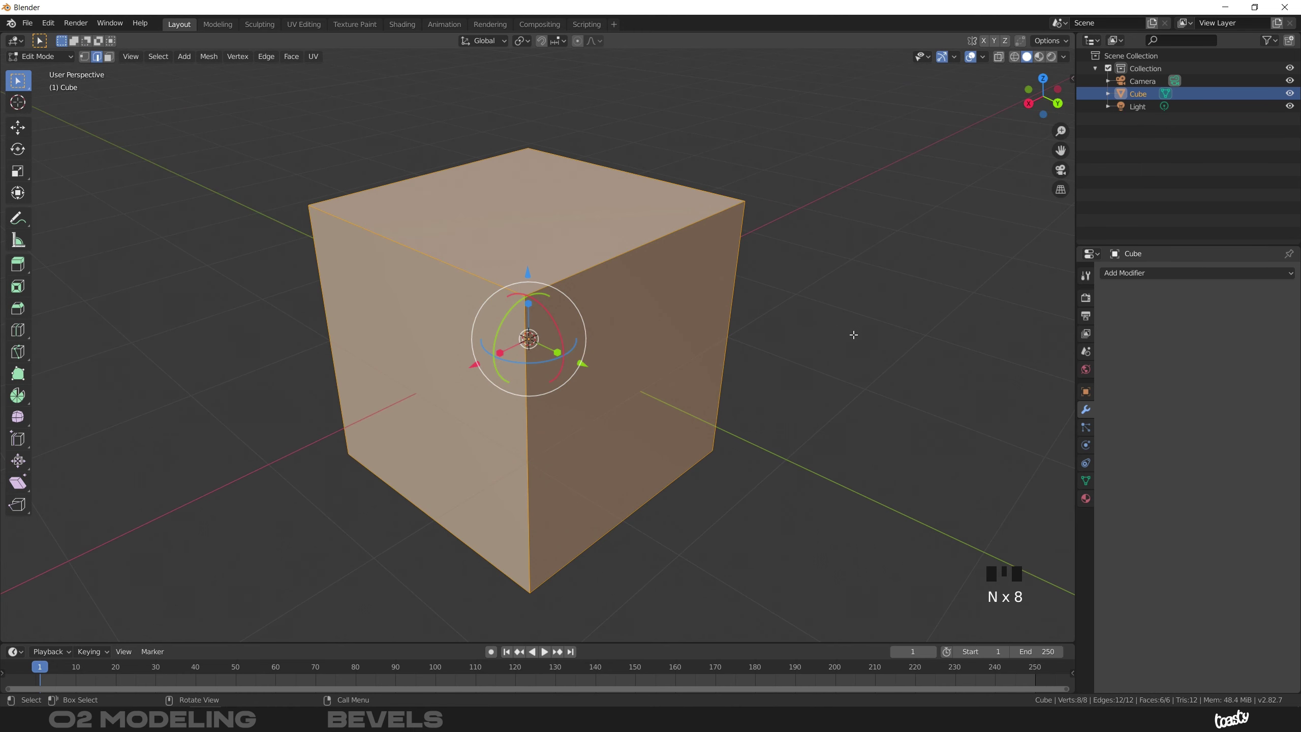
{"action": "key", "text": "n"}
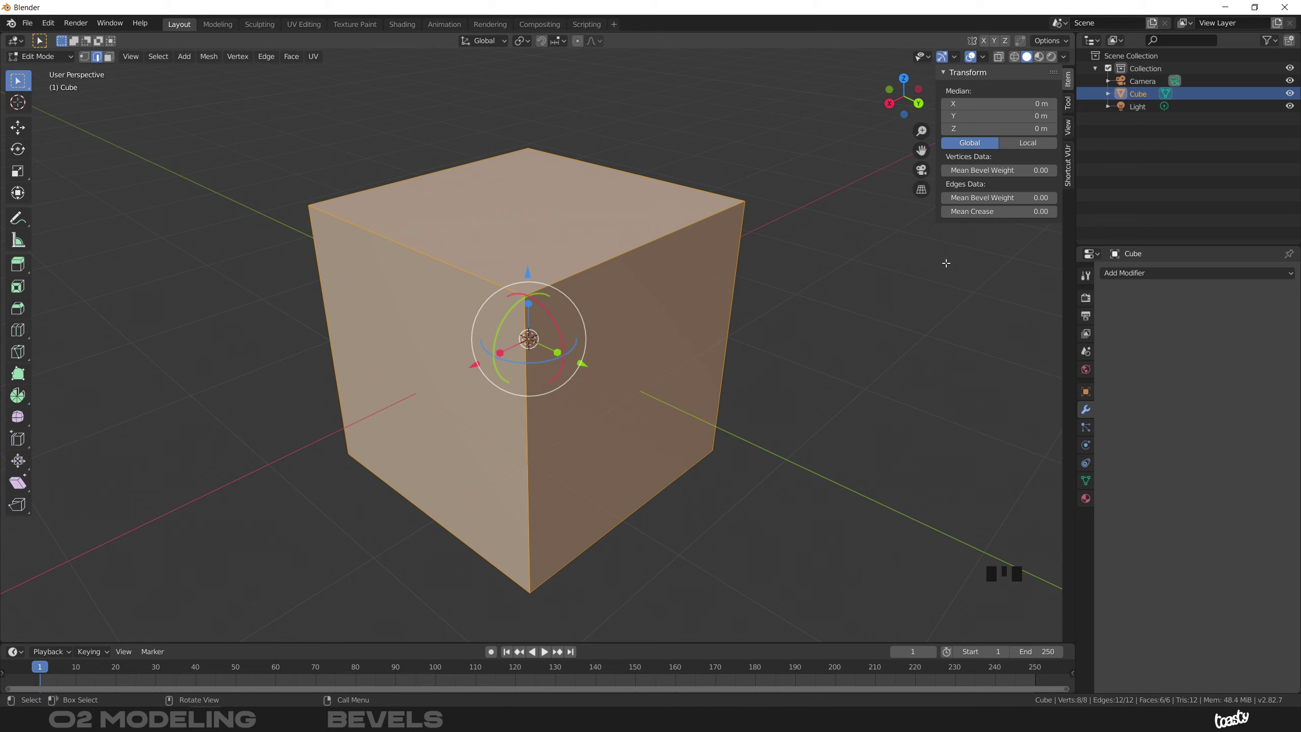
{"action": "left_click", "coordinate": [1165, 276]}
{"action": "left_click", "coordinate": [1166, 272]}
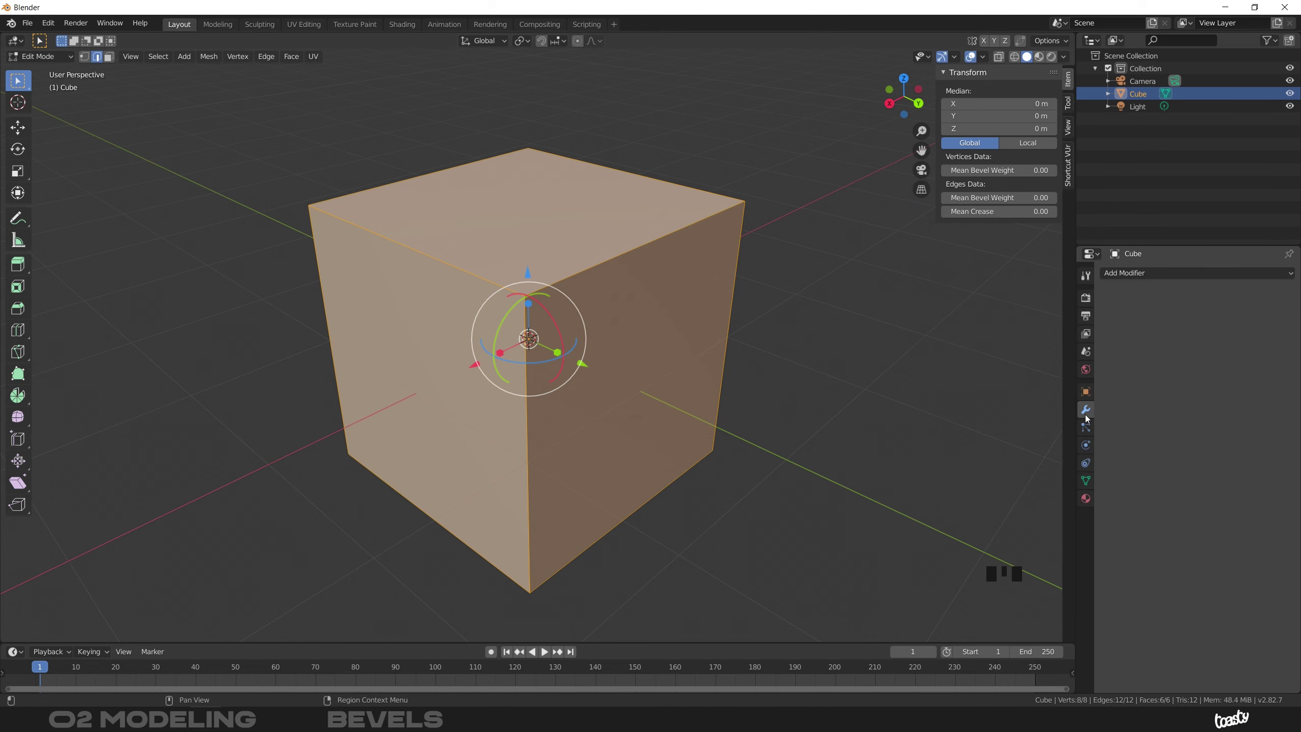
{"action": "left_click", "coordinate": [1163, 271]}
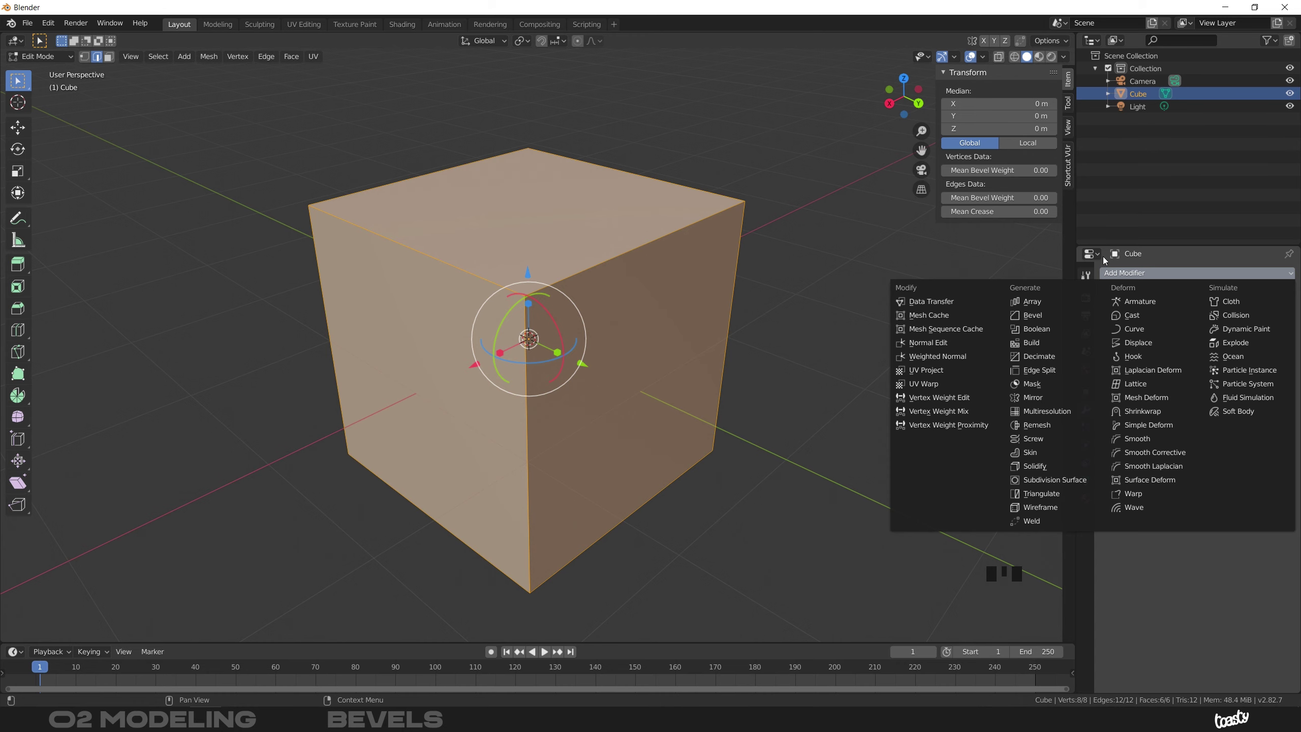
{"action": "left_click", "coordinate": [1148, 274]}
Step: Select only the top edge on the cube's +Y side and set its Bevel Weight to 1.00
{"action": "key", "text": "ctrl+z"}
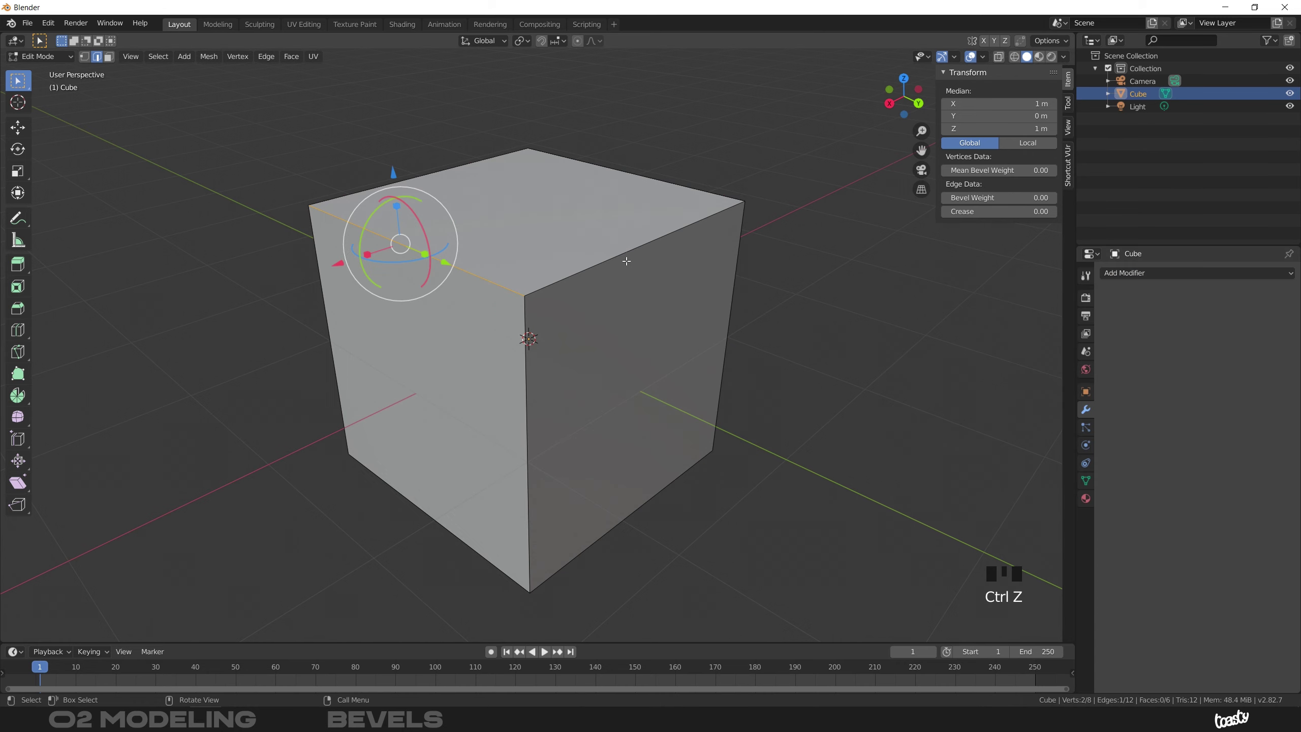
{"action": "left_click", "coordinate": [652, 304]}
{"action": "left_click", "coordinate": [798, 248]}
{"action": "left_click", "coordinate": [691, 237]}
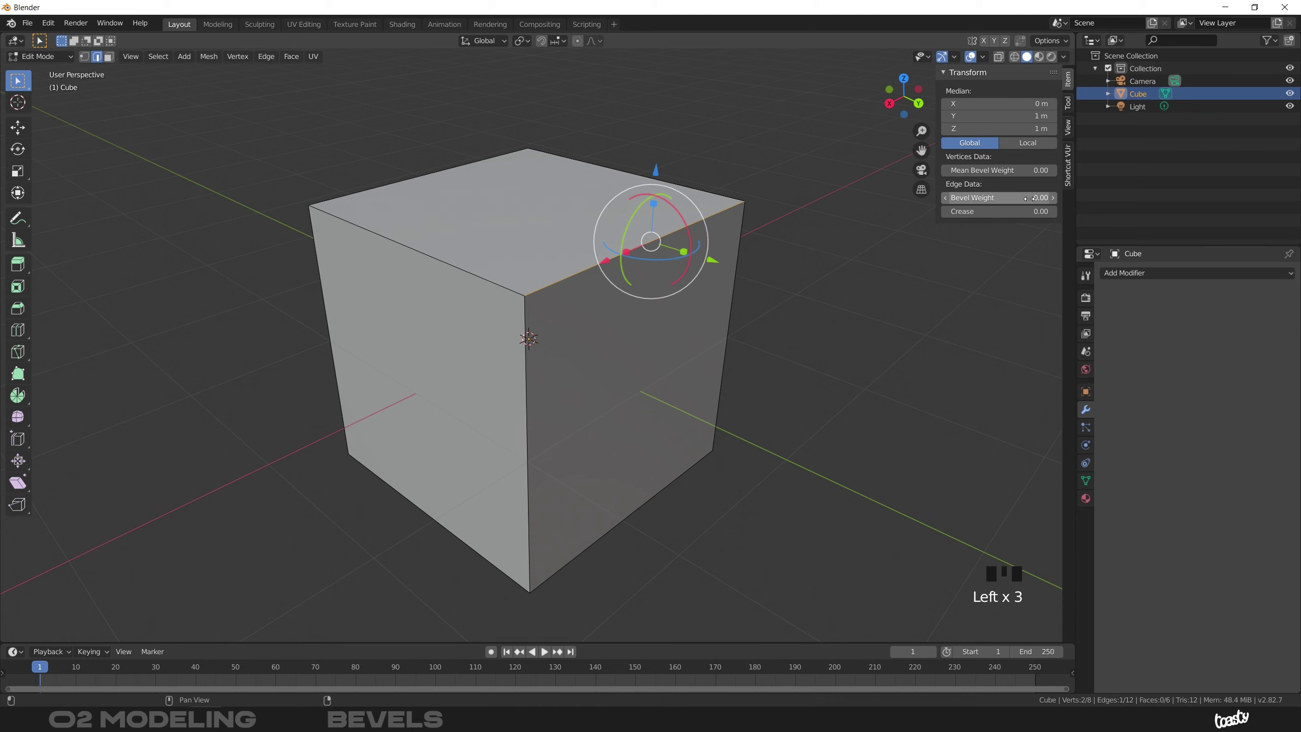
{"action": "left_click_drag", "start_coordinate": [979, 200], "coordinate": [1040, 199]}
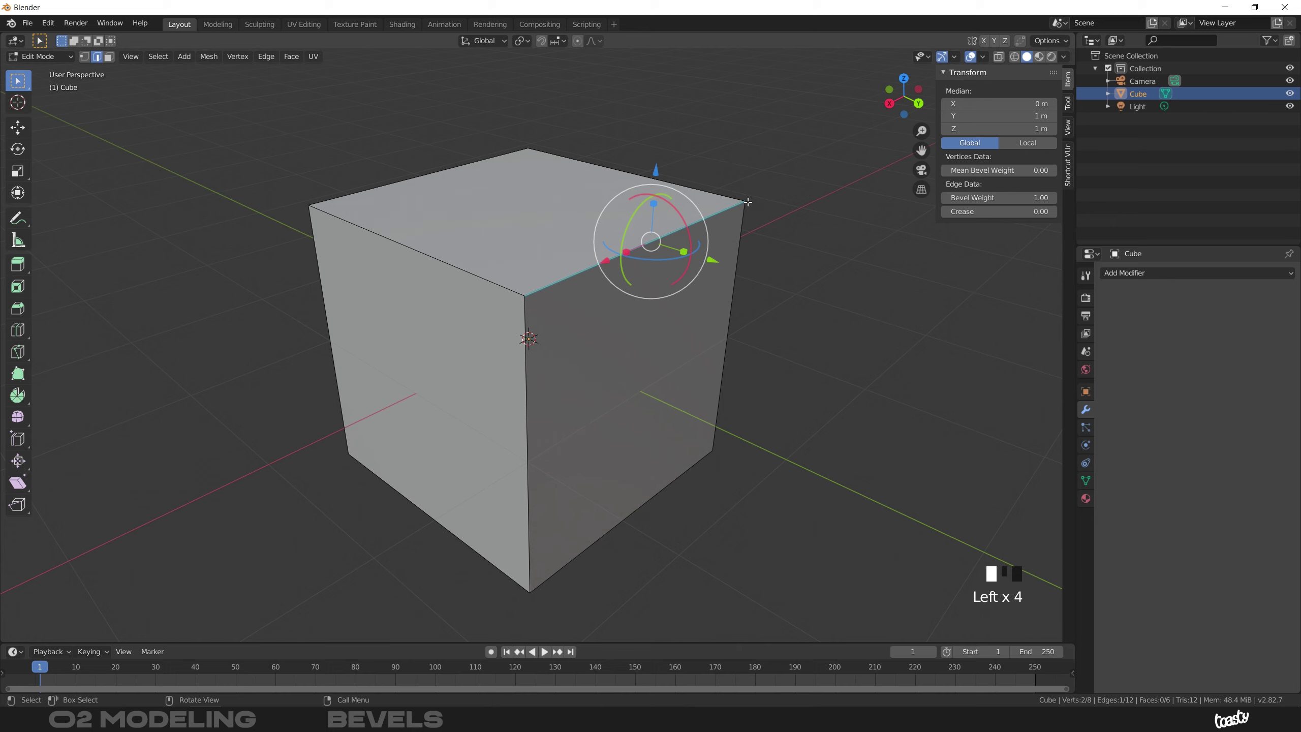
Step: Add a Bevel modifier to the cube with its Limit Method set to Weight
{"action": "middle_click_drag", "start_coordinate": [530, 300], "coordinate": [530, 284], "text": "ctrl"}
{"action": "left_click", "coordinate": [1139, 274]}
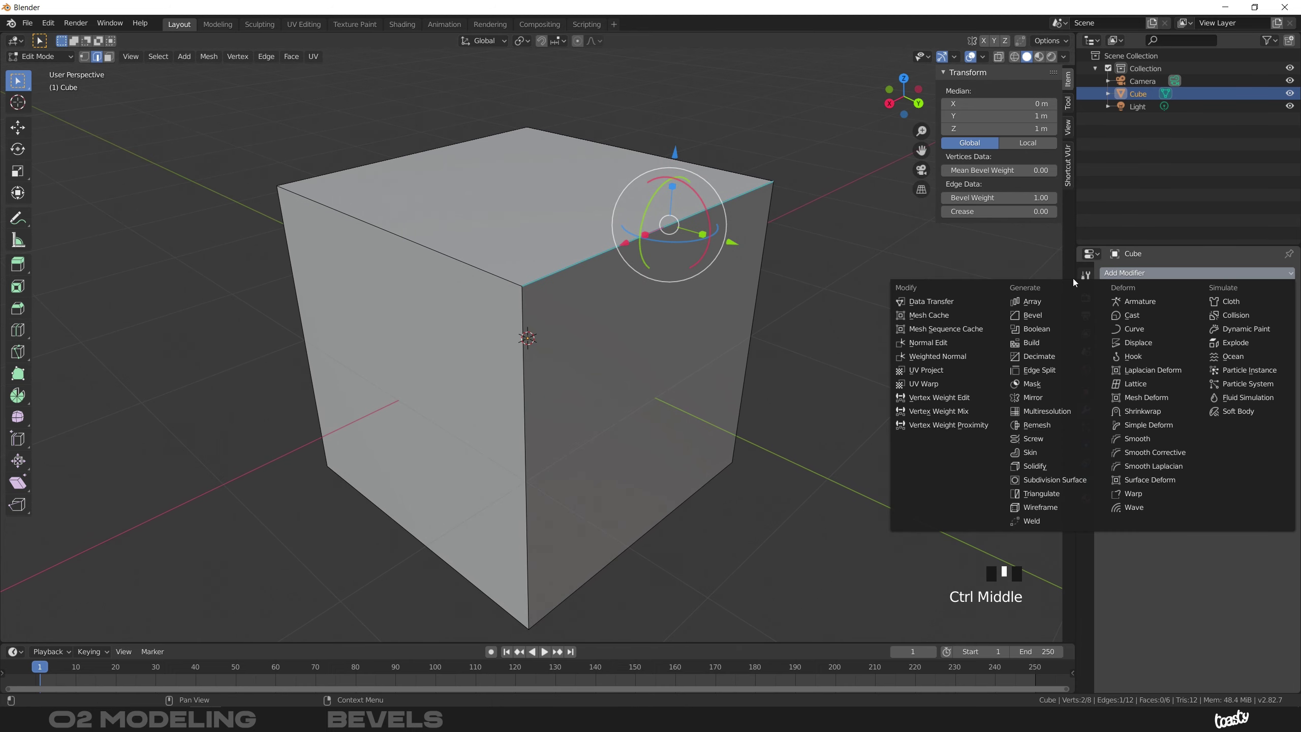
{"action": "left_click", "coordinate": [1063, 314]}
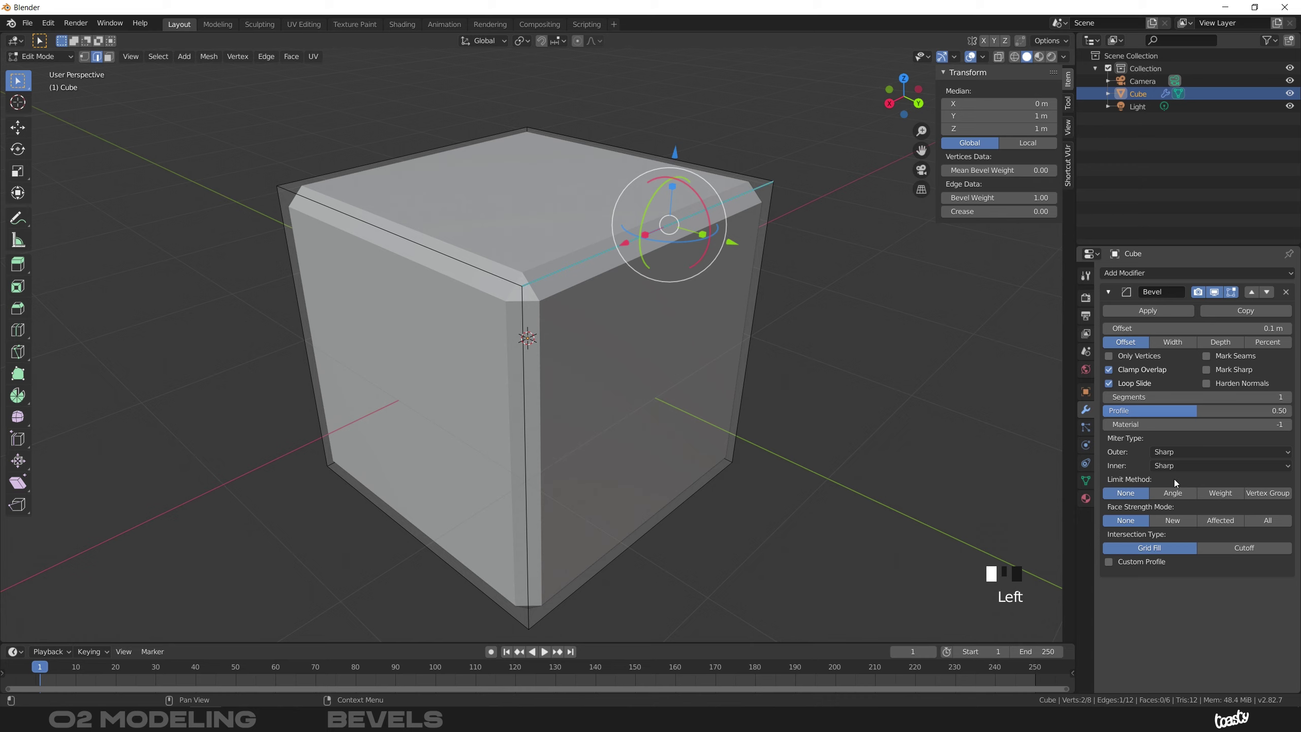
{"action": "left_click", "coordinate": [1221, 494]}
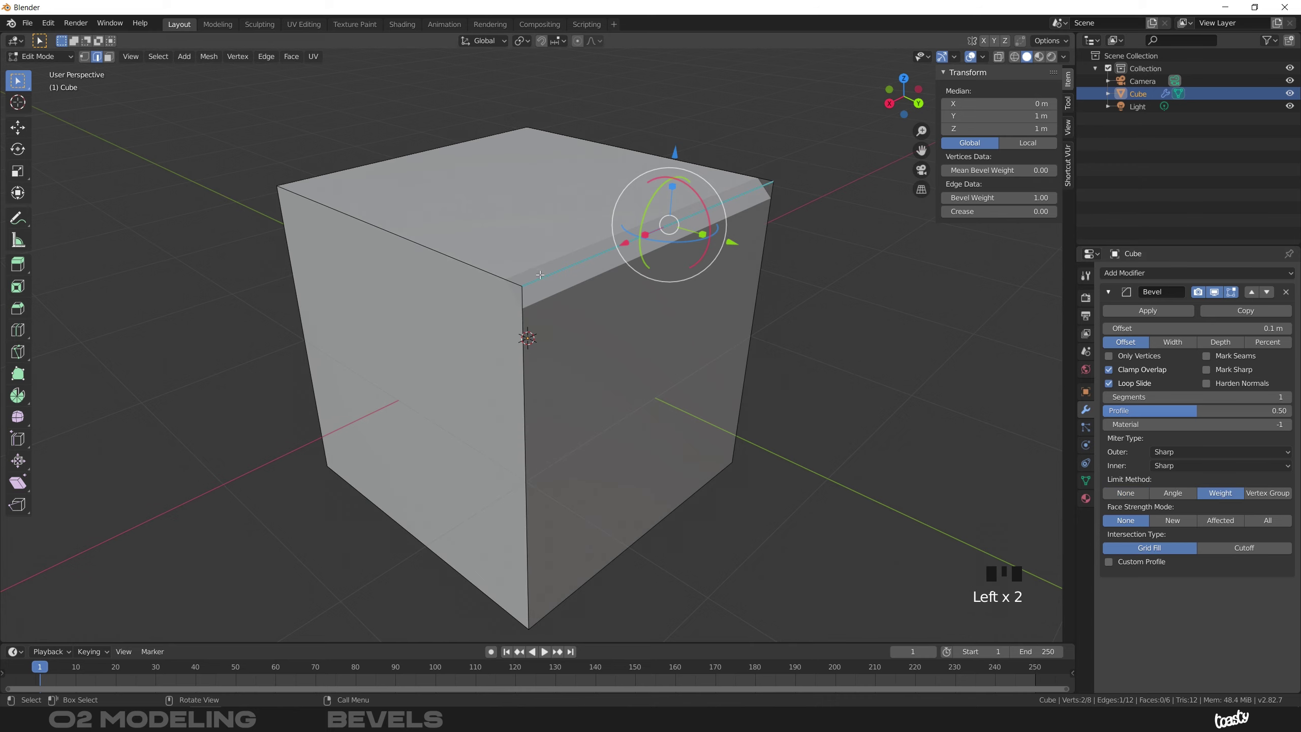
{"action": "mouse_move", "coordinate": [539, 275]}
{"action": "middle_mouse_down"}
{"action": "mouse_move", "coordinate": [517, 279]}
{"action": "mouse_move", "coordinate": [553, 256]}
{"action": "mouse_move", "coordinate": [535, 276]}
{"action": "middle_mouse_up"}
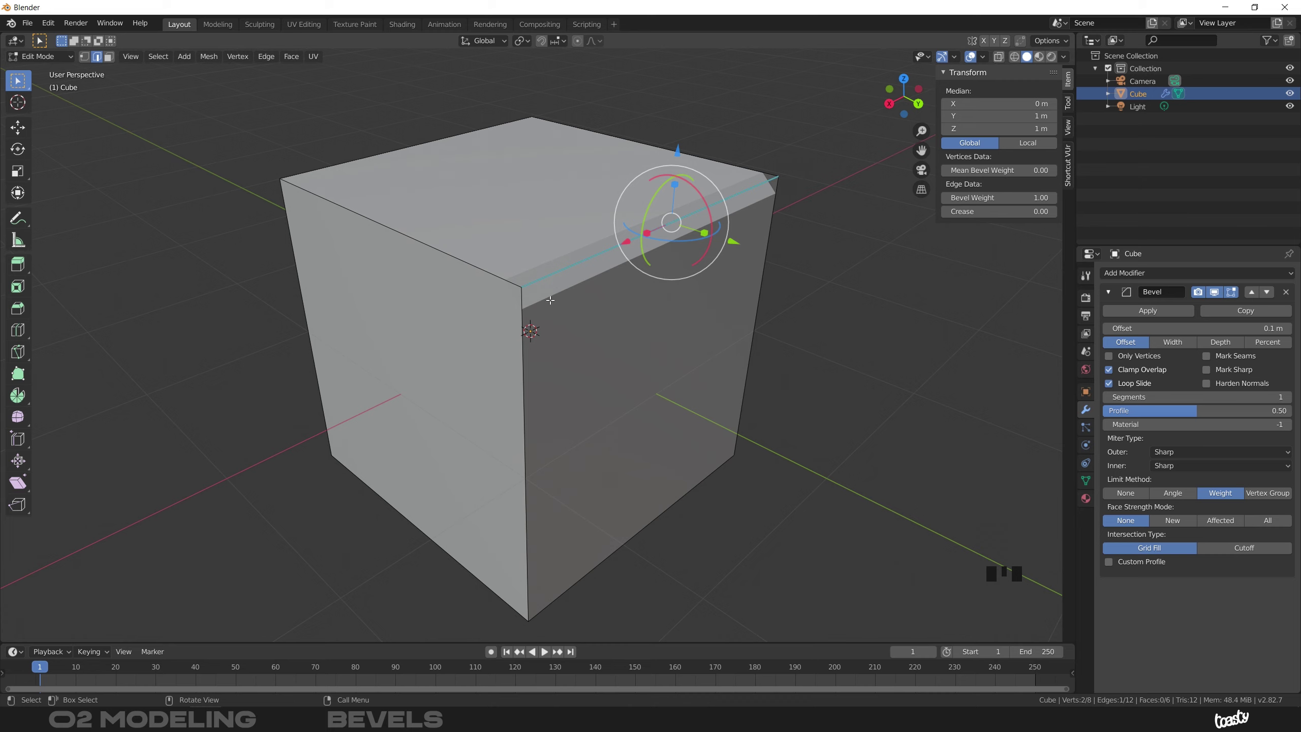
Step: Select the opposite top edge on the cube's -Y side and set its Bevel Weight to 0.5
{"action": "left_click", "coordinate": [351, 157]}
{"action": "middle_click_drag", "start_coordinate": [451, 154], "coordinate": [686, 214]}
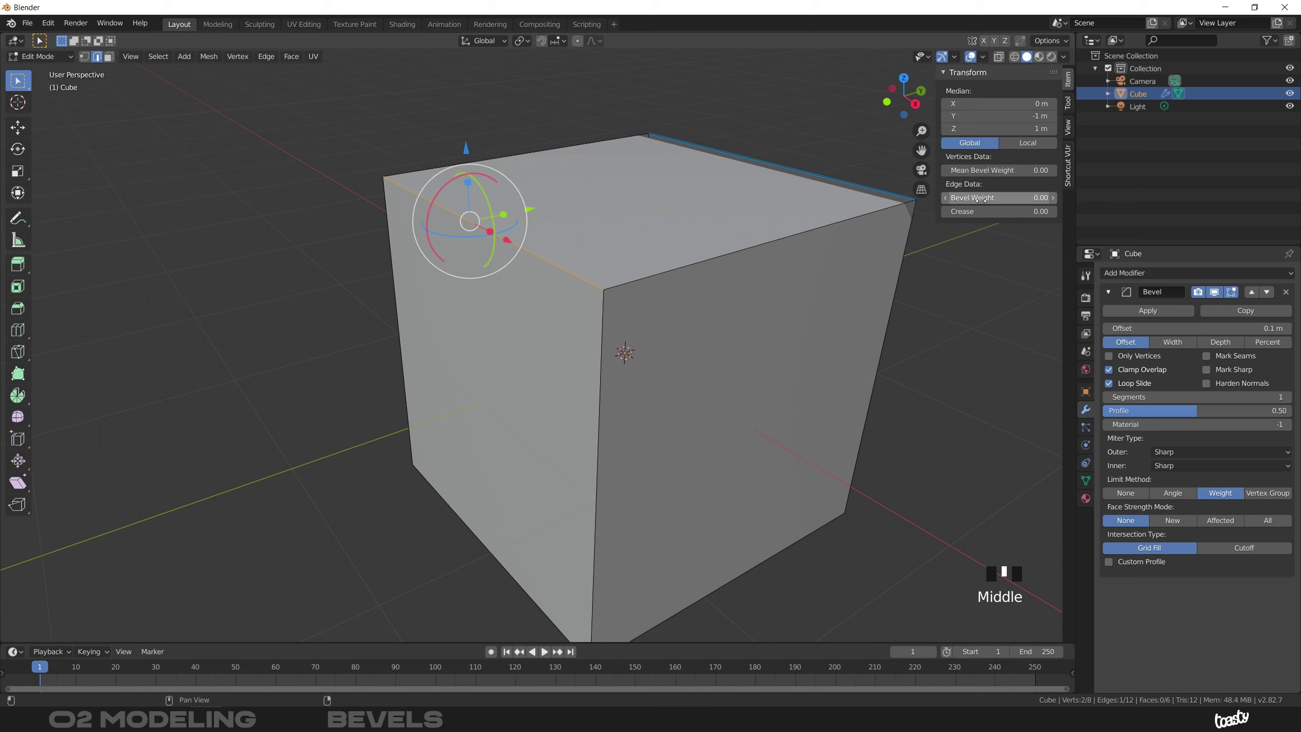
{"action": "left_click_drag", "start_coordinate": [986, 197], "coordinate": [1009, 194]}
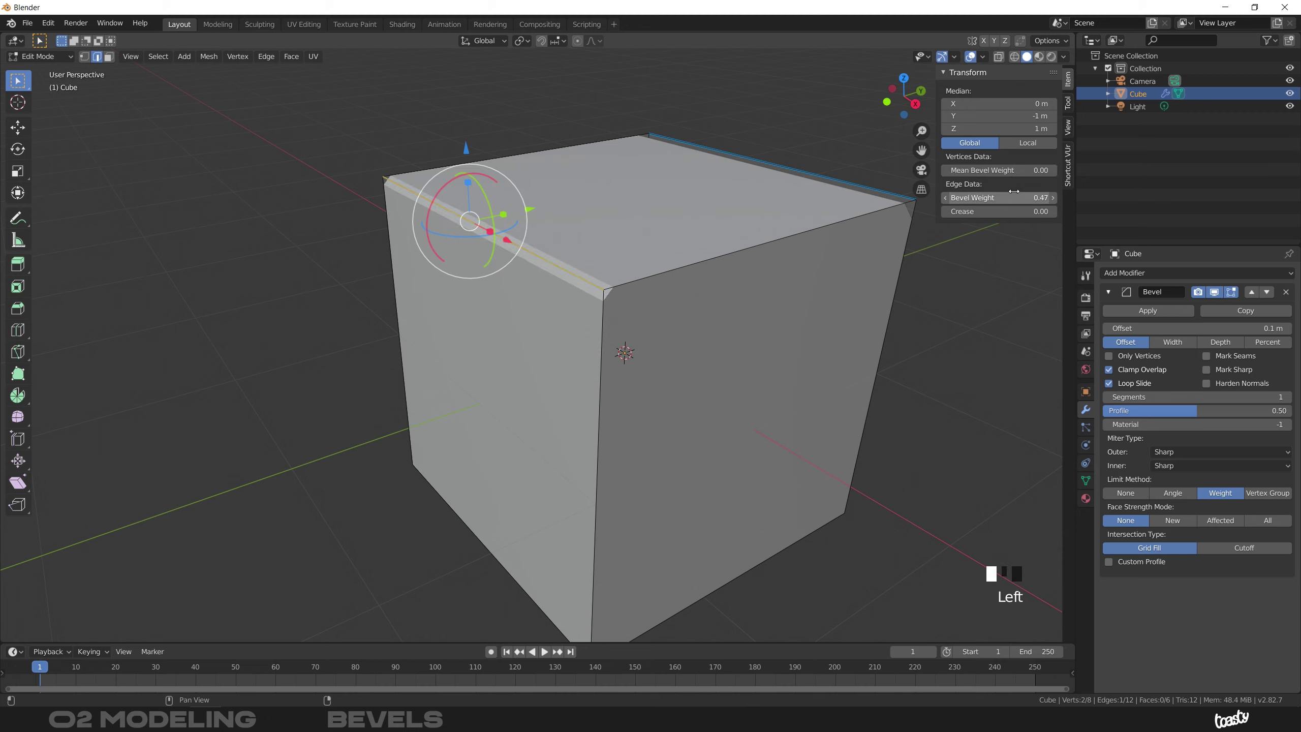
{"action": "left_click", "coordinate": [1009, 193]}
{"action": "left_click", "coordinate": [1009, 193]}
{"action": "type", "text": "0.5"}
{"action": "key", "text": "Return"}
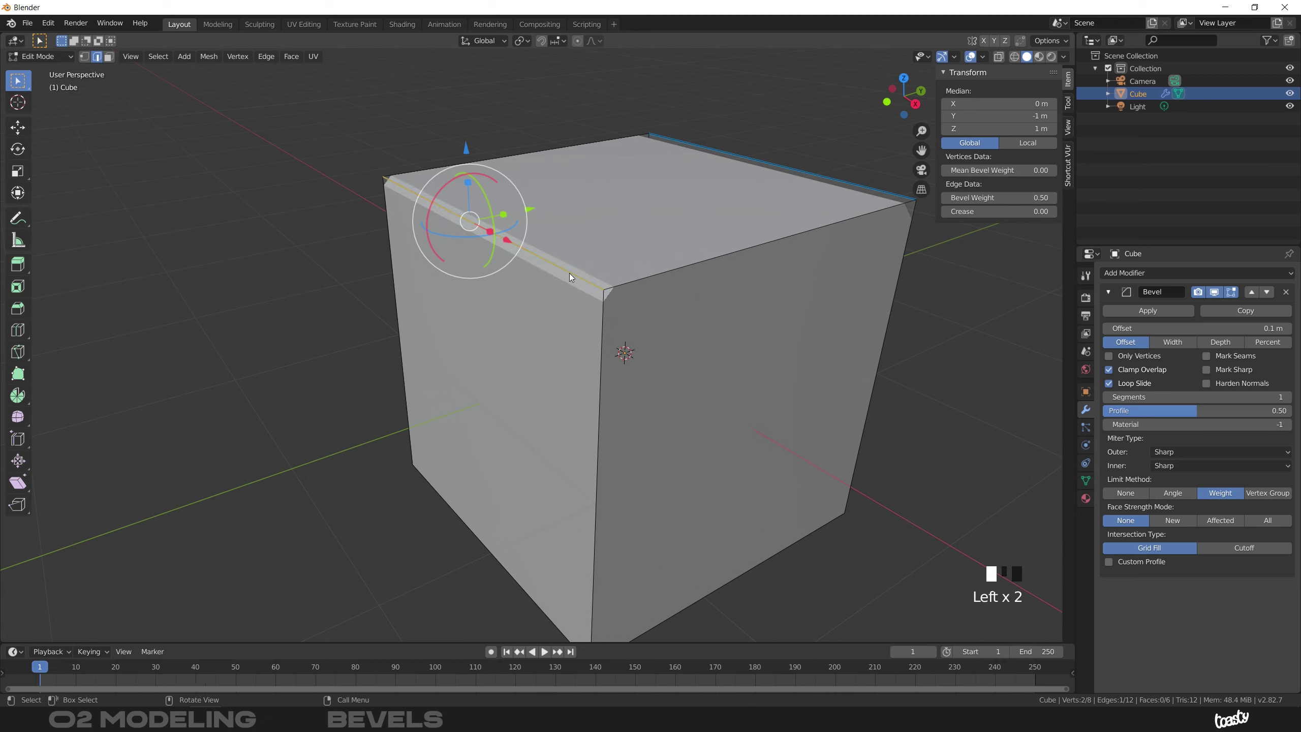
{"action": "middle_click_drag", "start_coordinate": [733, 206], "coordinate": [616, 294]}
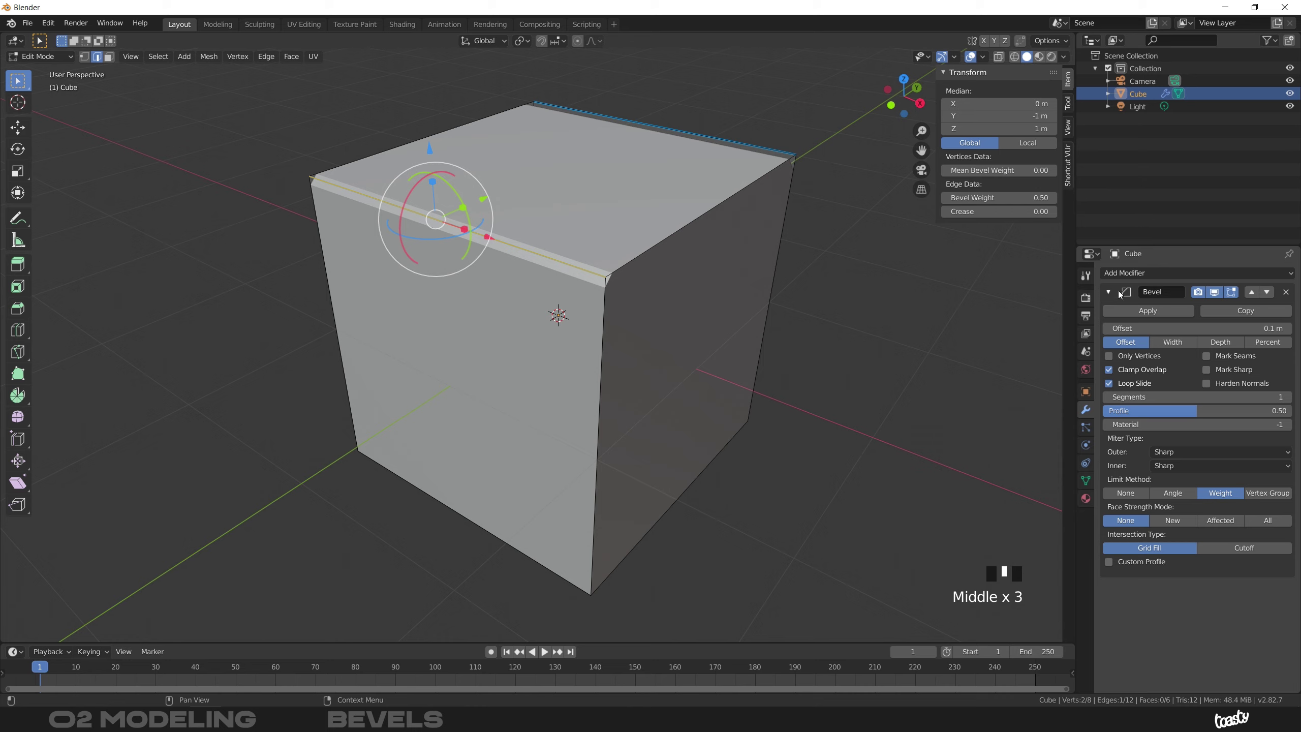
Step: Rename the weight-limited Bevel modifier to Bevel.weight and duplicate it
{"action": "left_click", "coordinate": [1176, 294]}
{"action": "type", "text": ".weig"}
{"action": "key", "text": "BackSpace"}
{"action": "type", "text": "ght"}
{"action": "left_click", "coordinate": [1234, 310]}
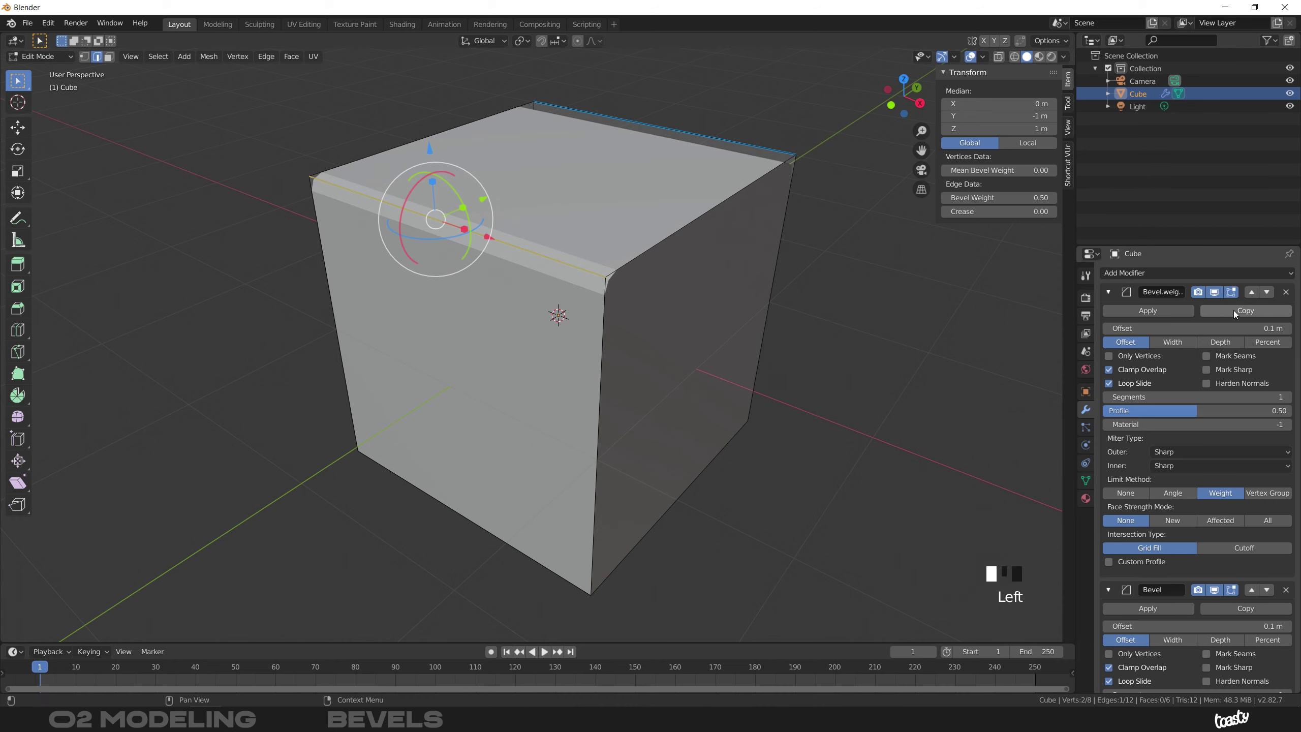
Step: Name the duplicated modifier Bevel.vertexG and set its Limit Method to Vertex Group
{"action": "double_click", "coordinate": [1170, 317]}
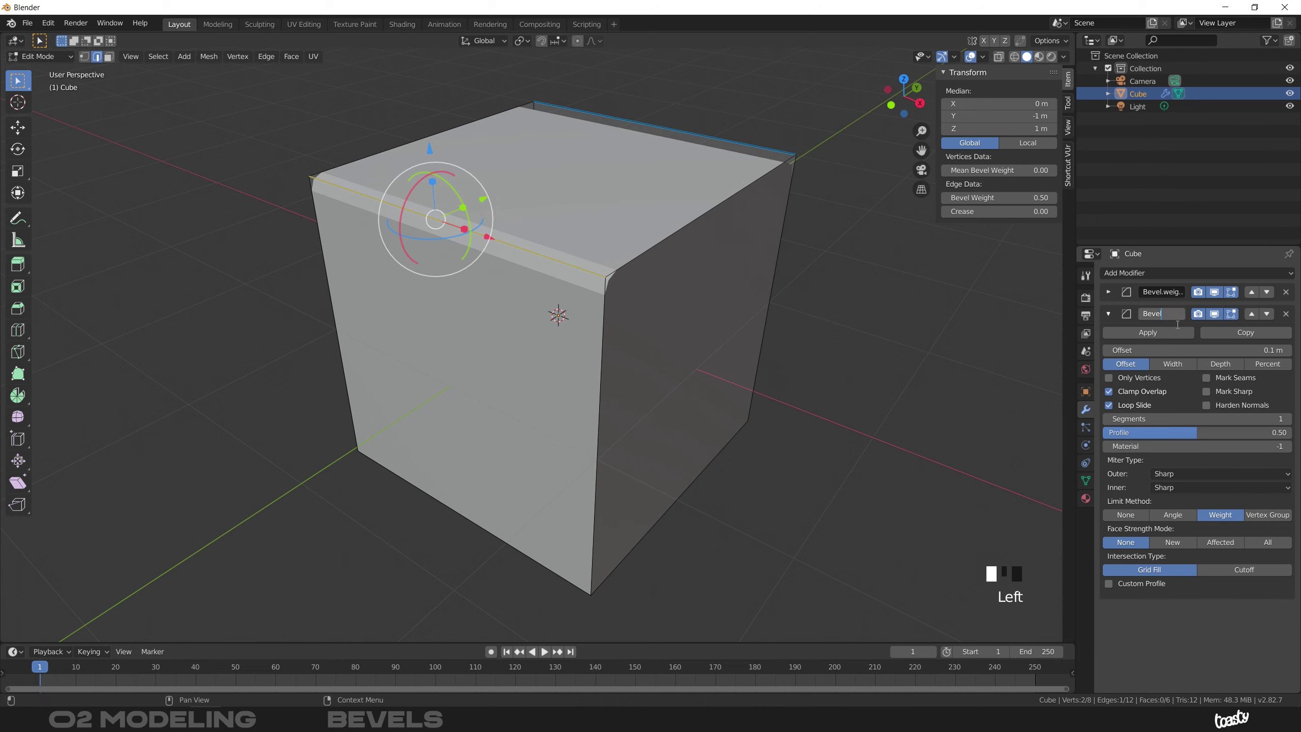
{"action": "type", "text": ".vertexG"}
{"action": "key", "text": "Return"}
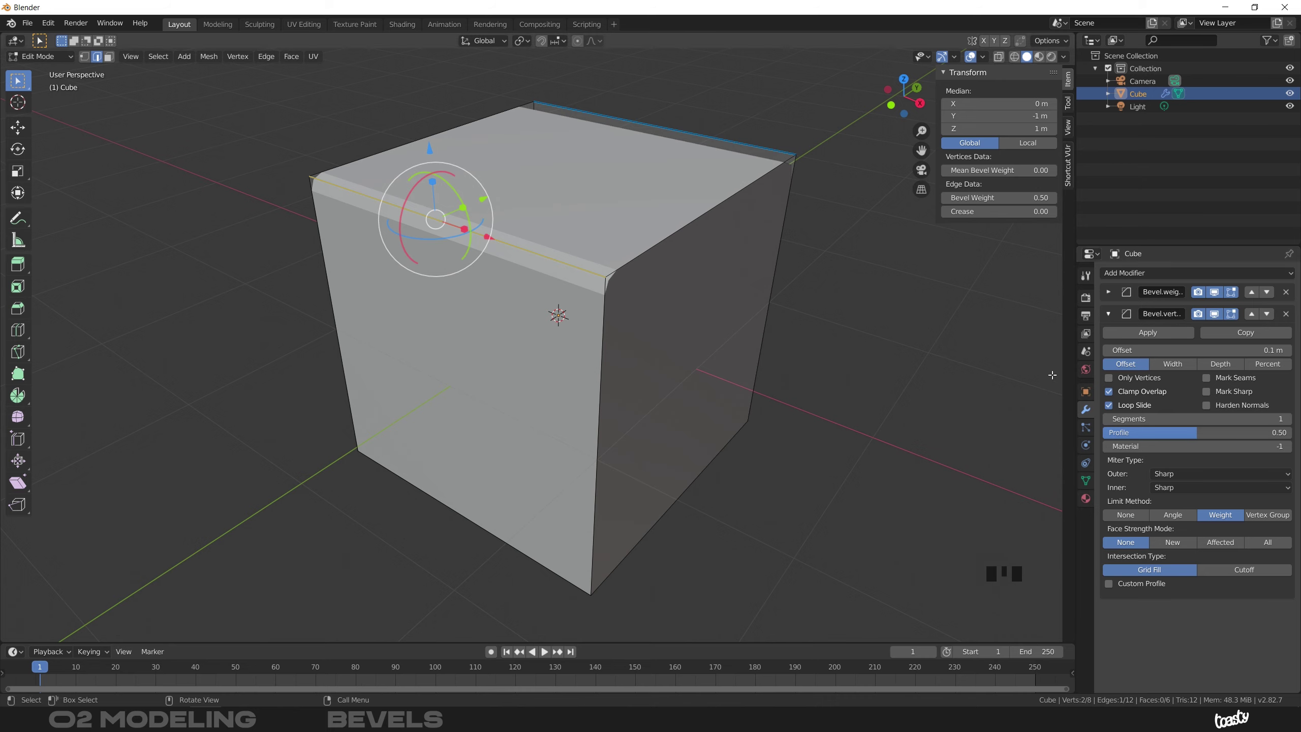
{"action": "left_click", "coordinate": [1265, 516]}
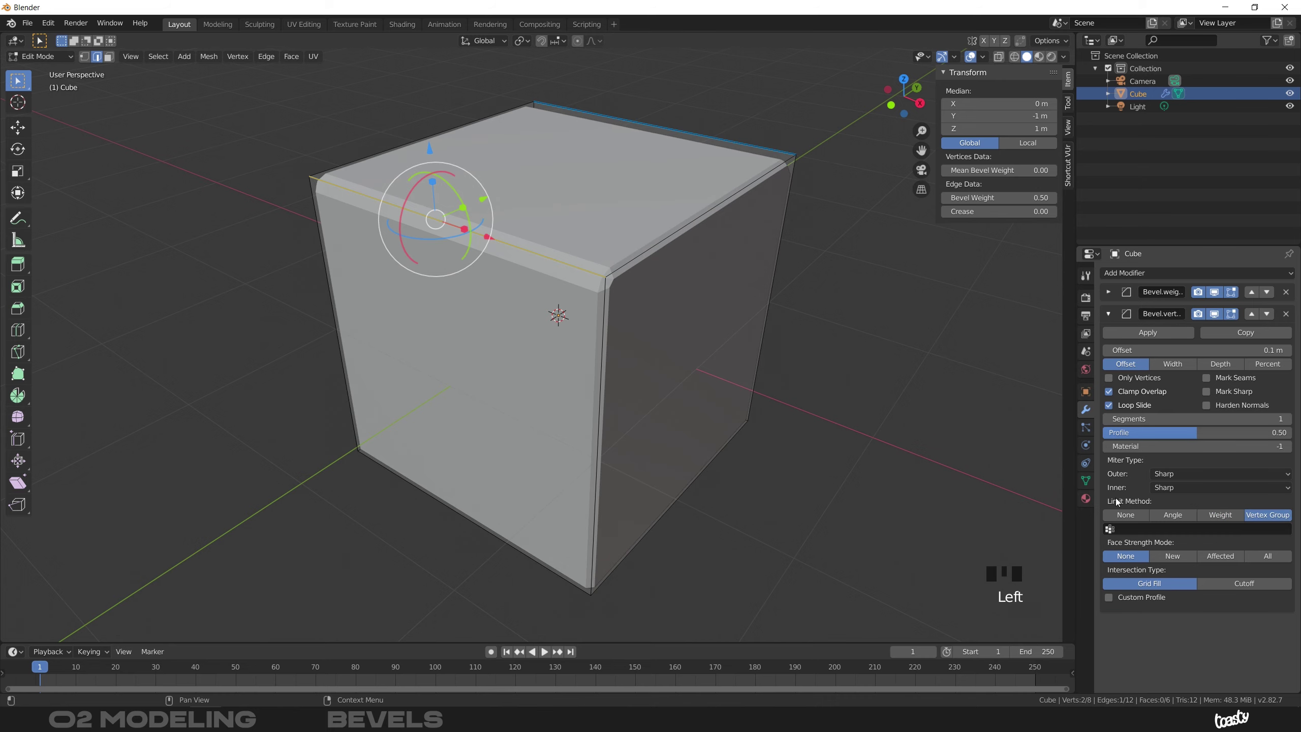
Step: Select the cube's bottom face and assign its vertices to a new vertex group
{"action": "middle_click_drag", "start_coordinate": [648, 273], "coordinate": [582, 296]}
{"action": "key", "text": "1"}
{"action": "middle_click_drag", "start_coordinate": [553, 509], "coordinate": [624, 313], "text": "shift"}
{"action": "left_click", "coordinate": [543, 468]}
{"action": "key", "text": "3"}
{"action": "left_click", "coordinate": [648, 492]}
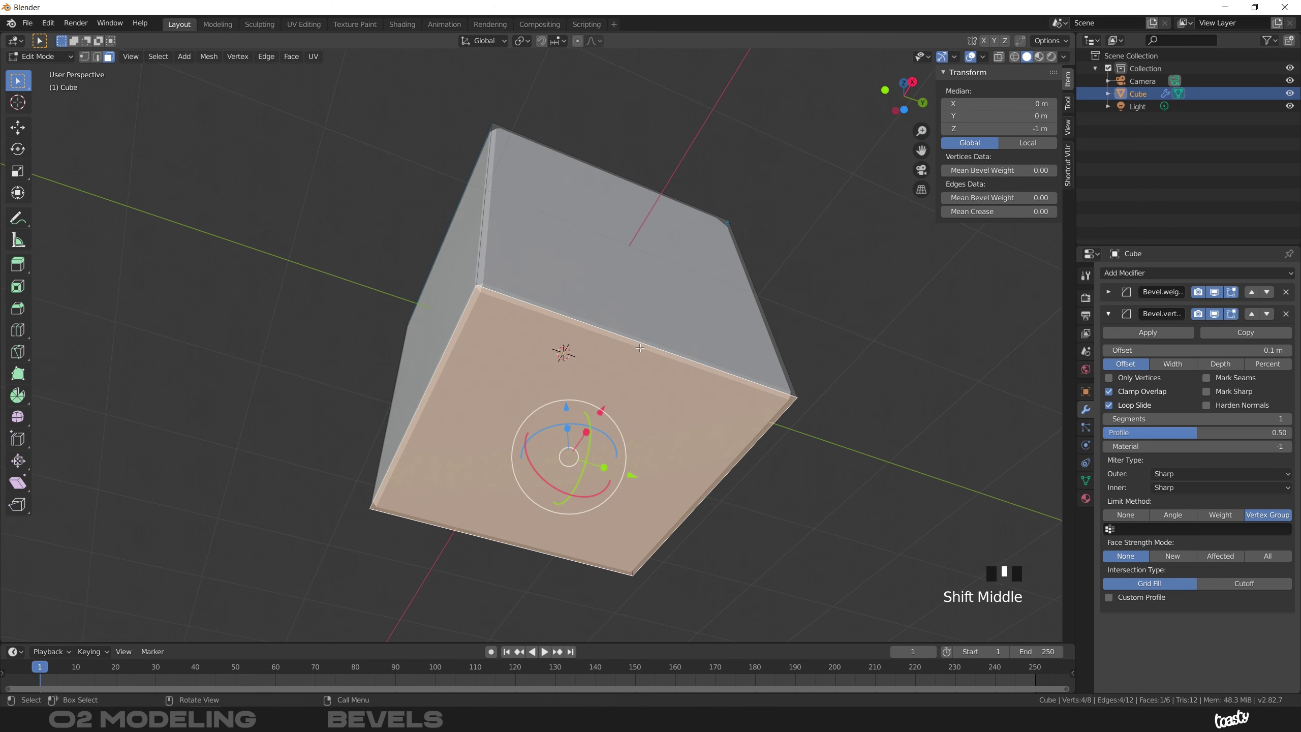
{"action": "key", "text": "ctrl+g"}
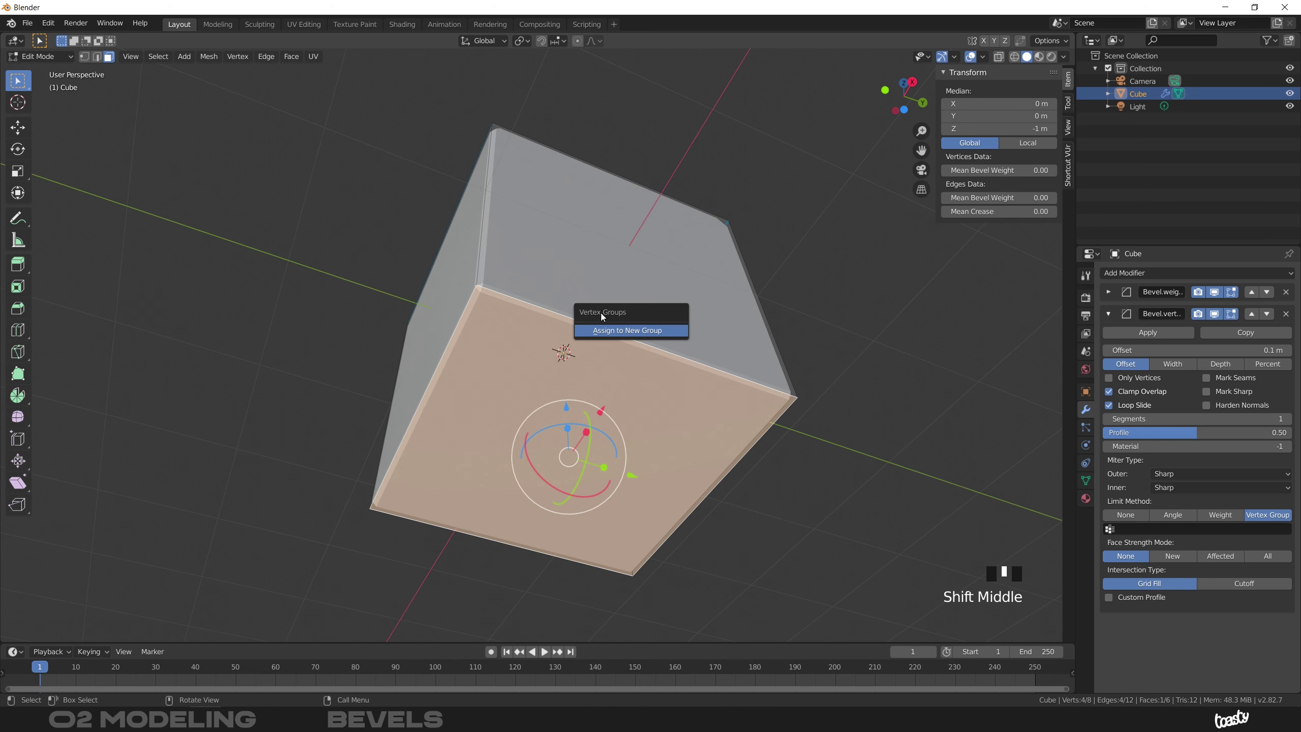
{"action": "left_click", "coordinate": [658, 331]}
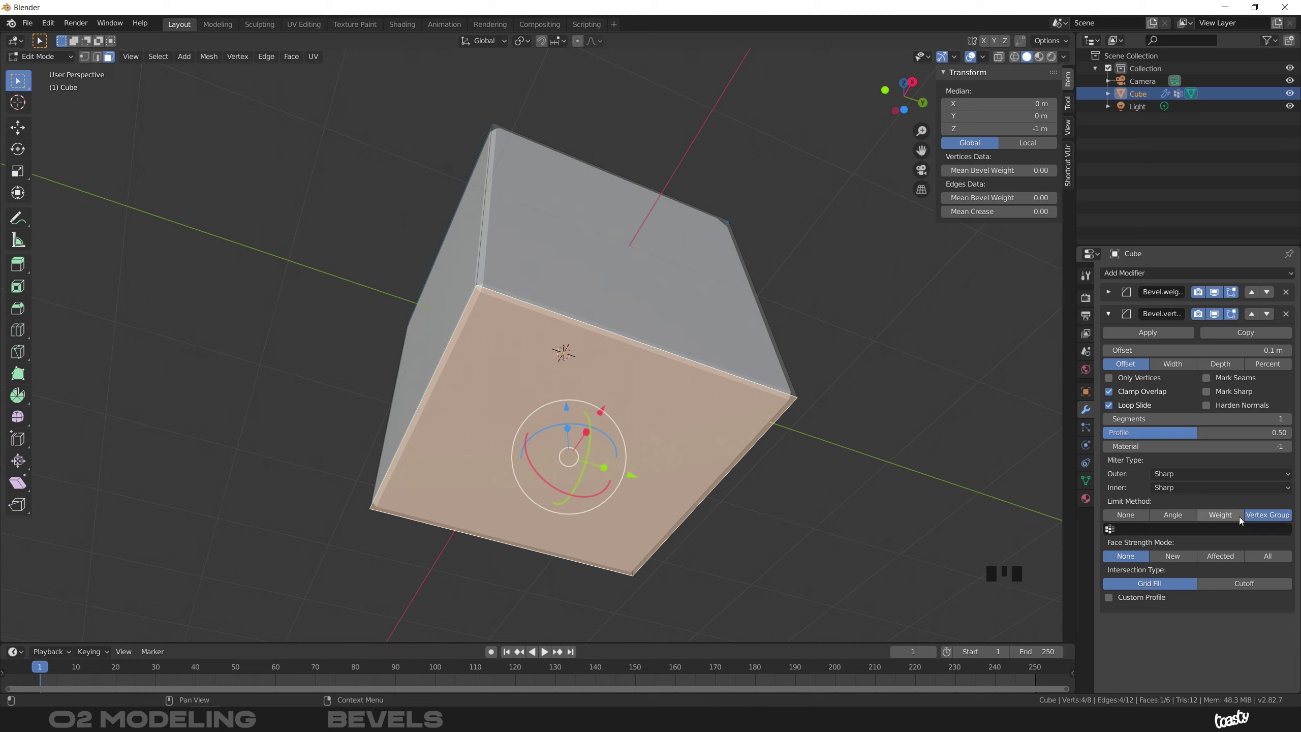
Step: Limit the Bevel.vertexG modifier to the vertex group named Group and return to Object Mode
{"action": "left_click", "coordinate": [1221, 516]}
{"action": "left_click", "coordinate": [1270, 516]}
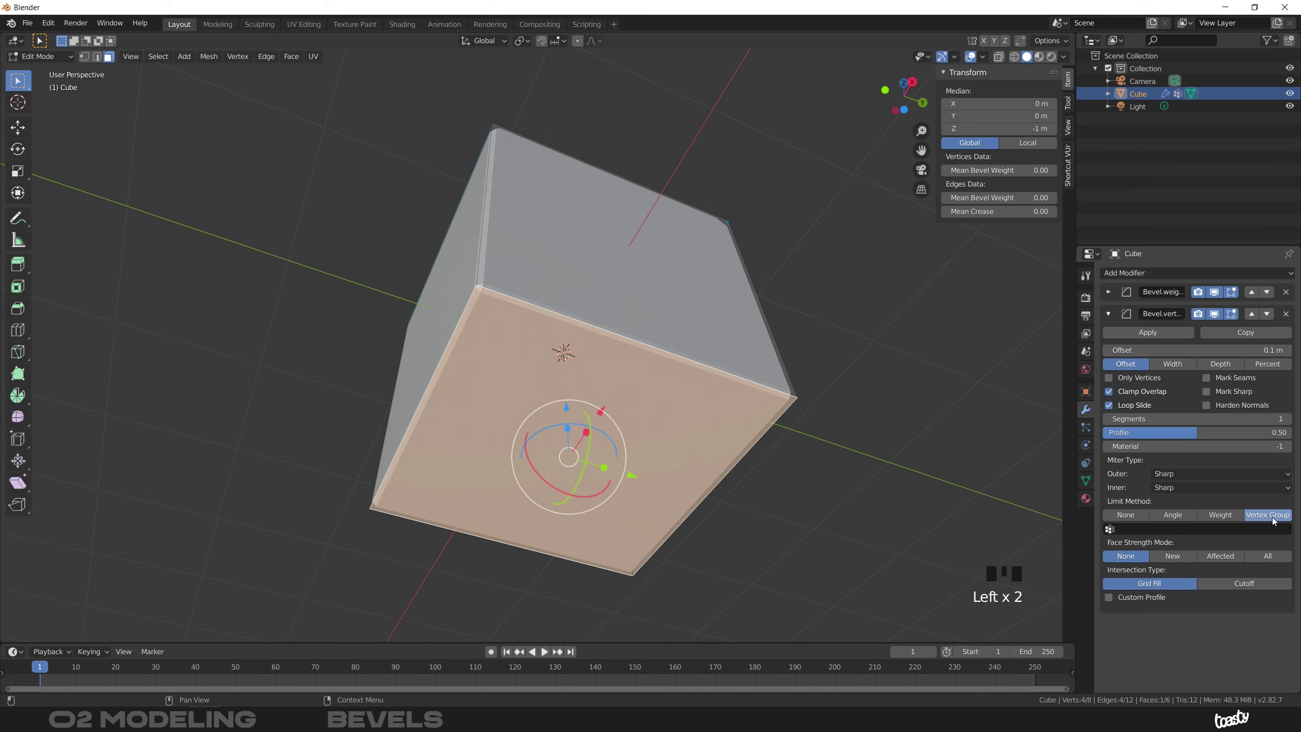
{"action": "left_click", "coordinate": [1145, 530]}
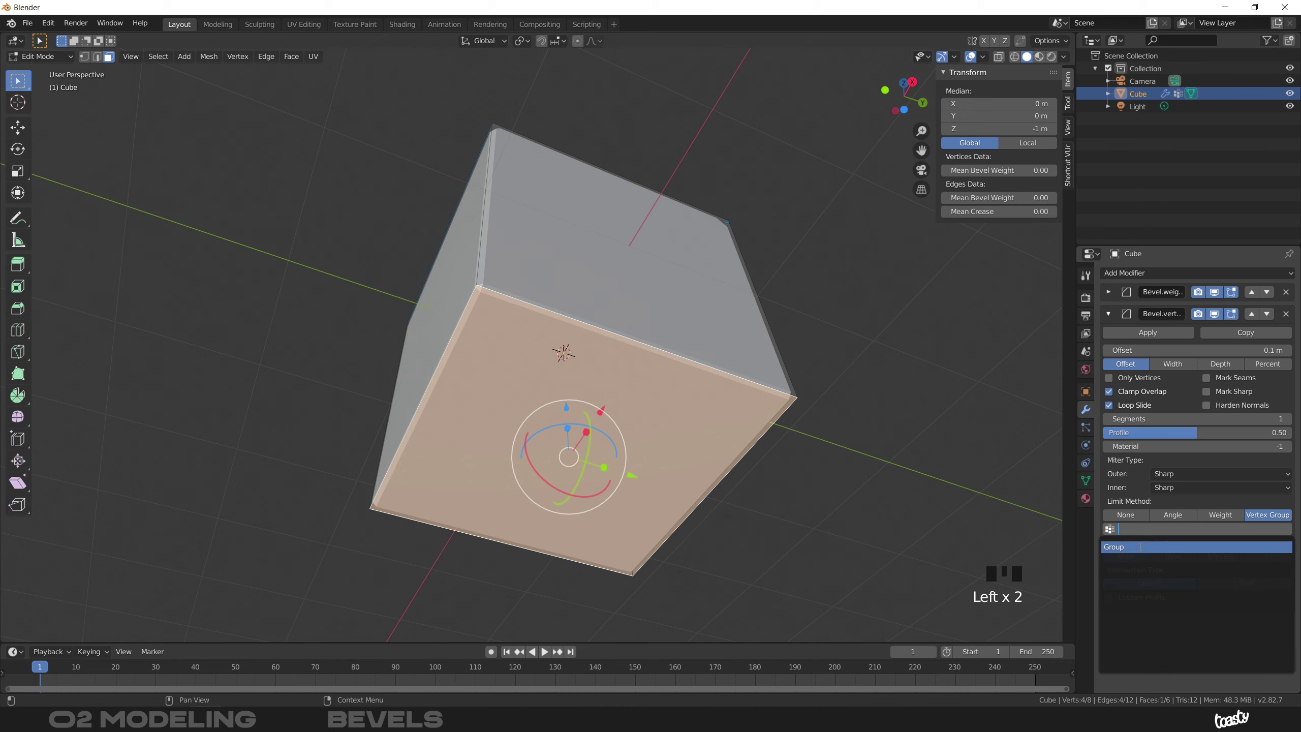
{"action": "left_click", "coordinate": [1143, 548]}
{"action": "middle_click_drag", "start_coordinate": [511, 295], "coordinate": [522, 221]}
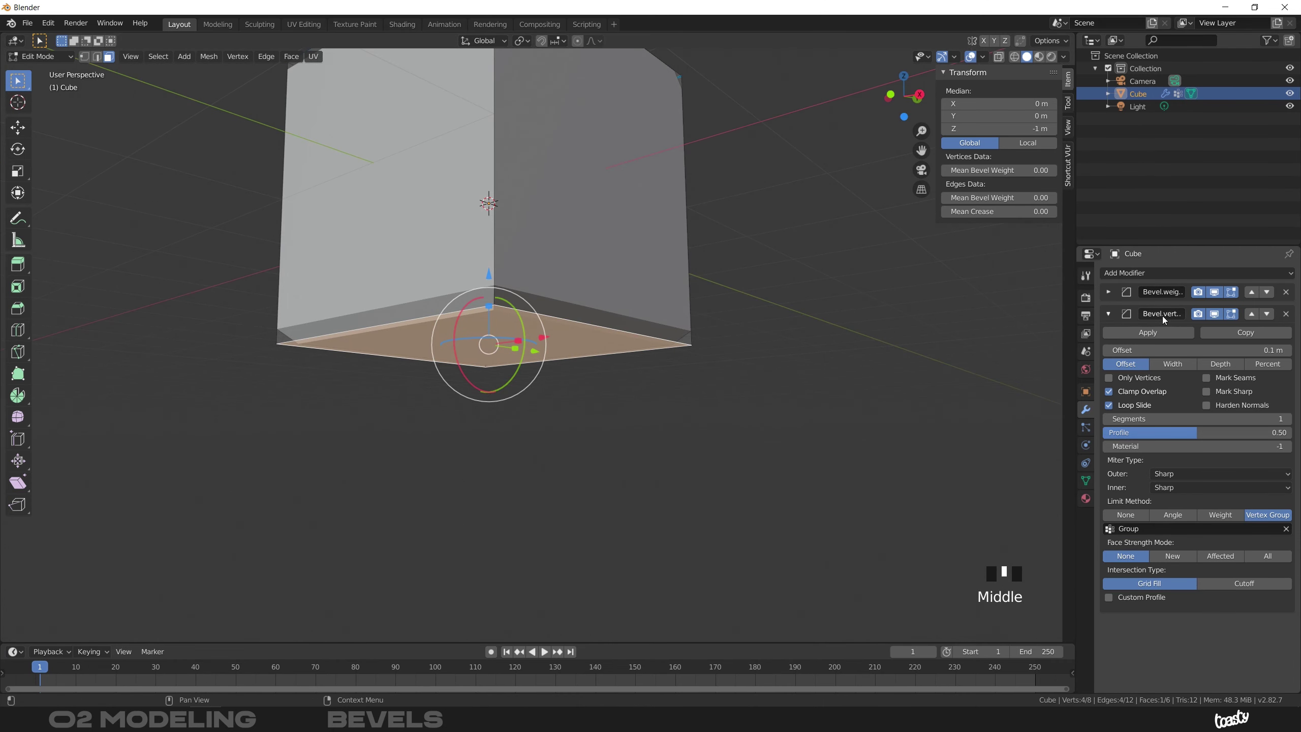
{"action": "double_click", "coordinate": [1144, 316]}
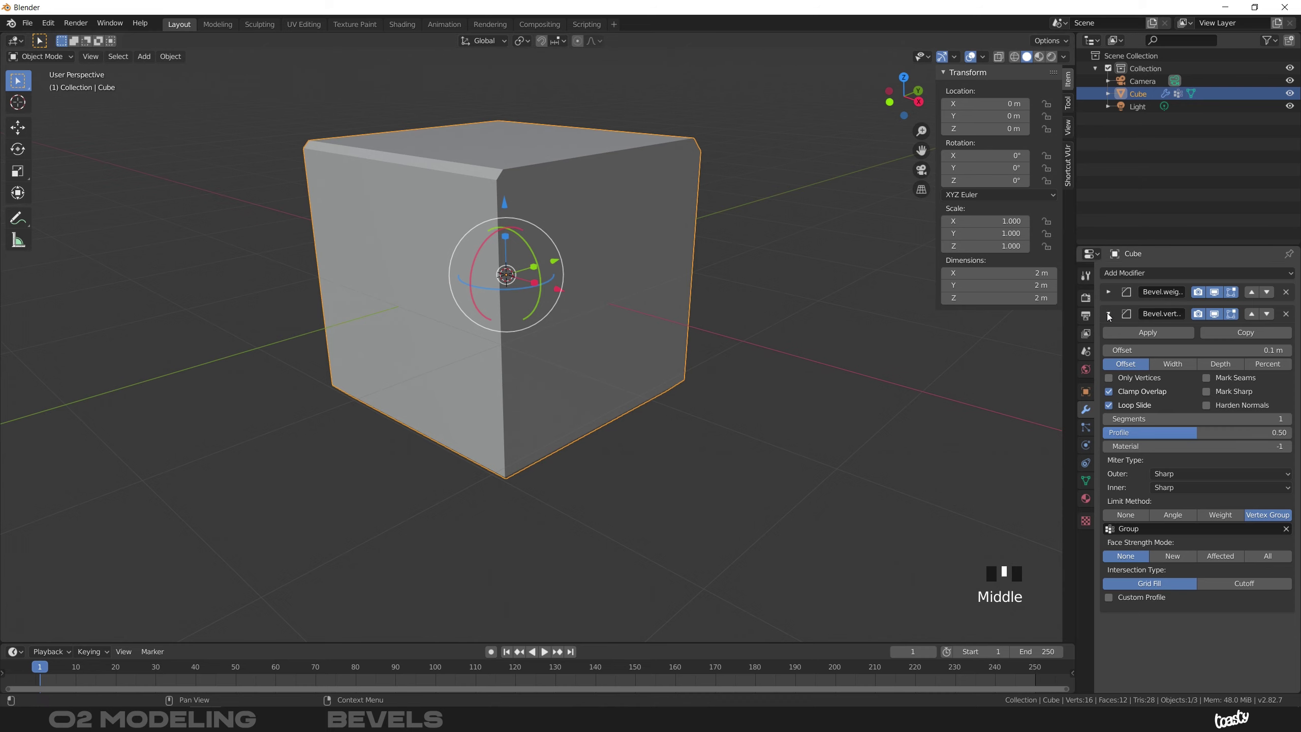
Step: Add a third Bevel modifier to the cube with its Limit Method set to Angle
{"action": "middle_click_drag", "start_coordinate": [493, 103], "coordinate": [579, 194]}
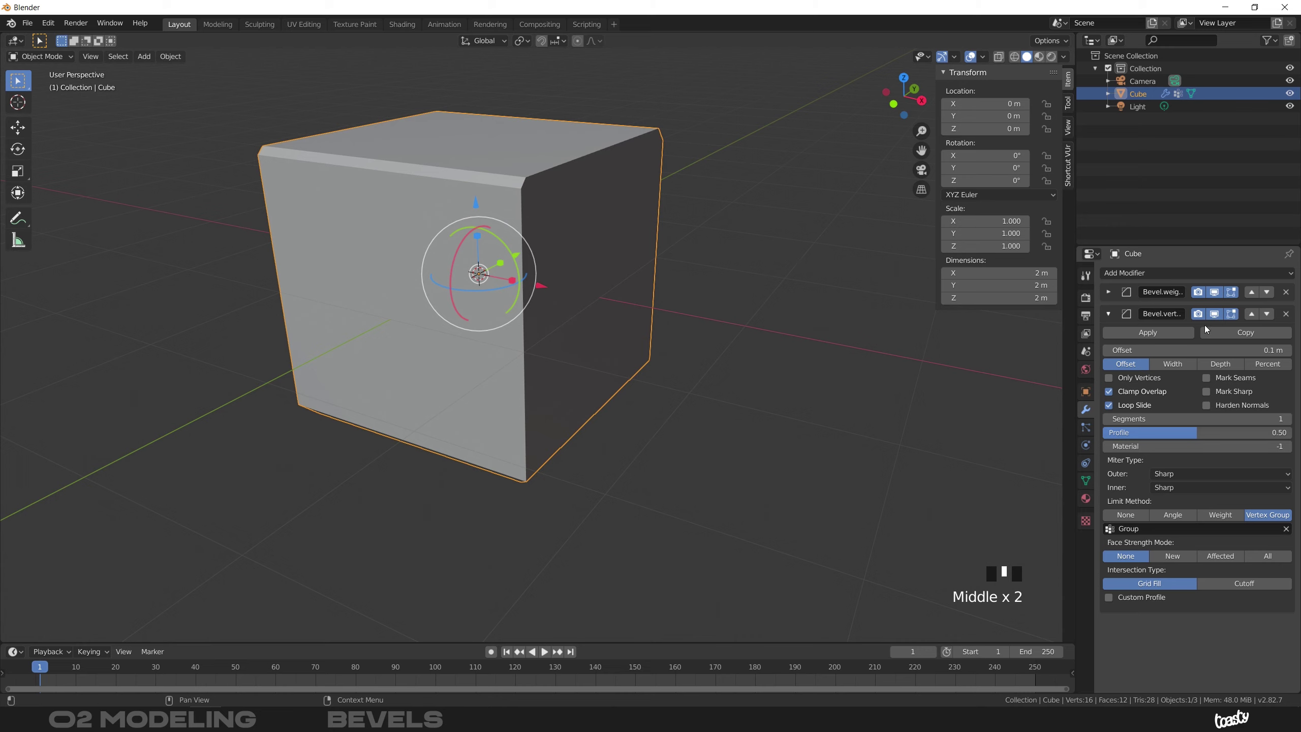
{"action": "left_click", "coordinate": [1108, 314]}
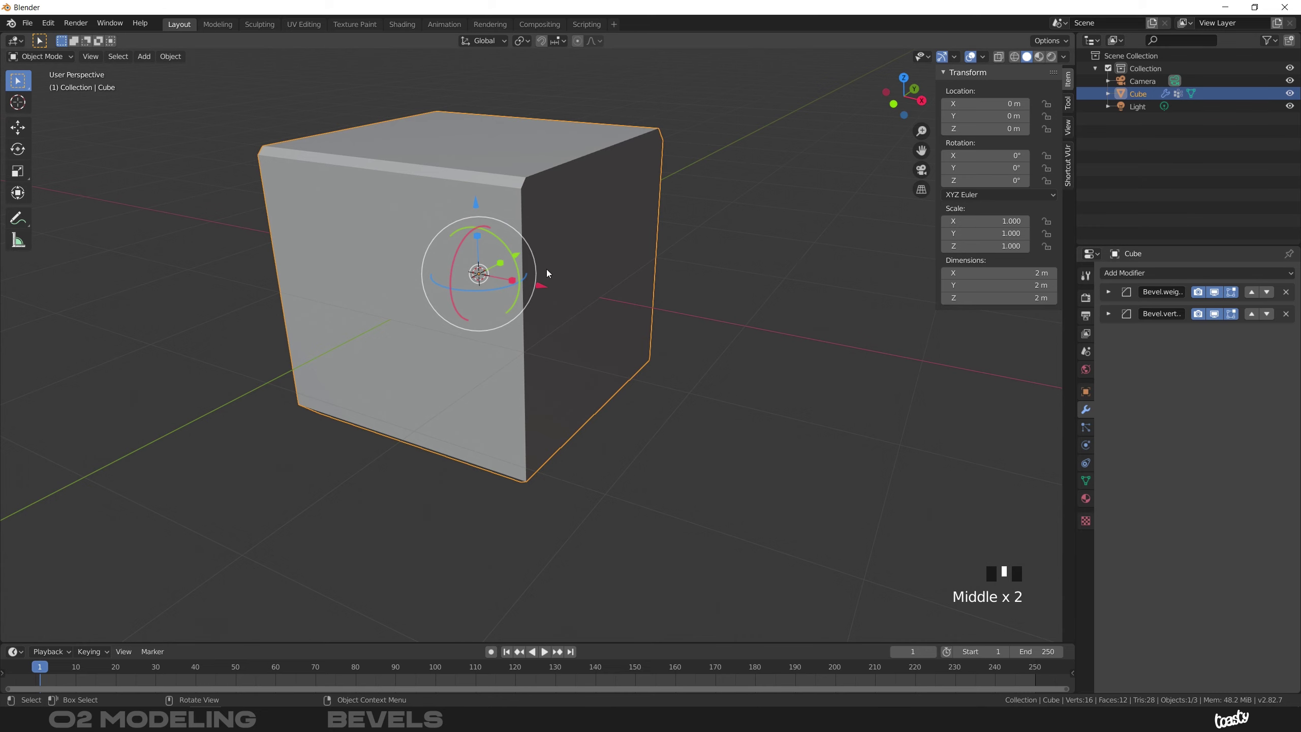
{"action": "middle_click_drag", "start_coordinate": [549, 268], "coordinate": [610, 342]}
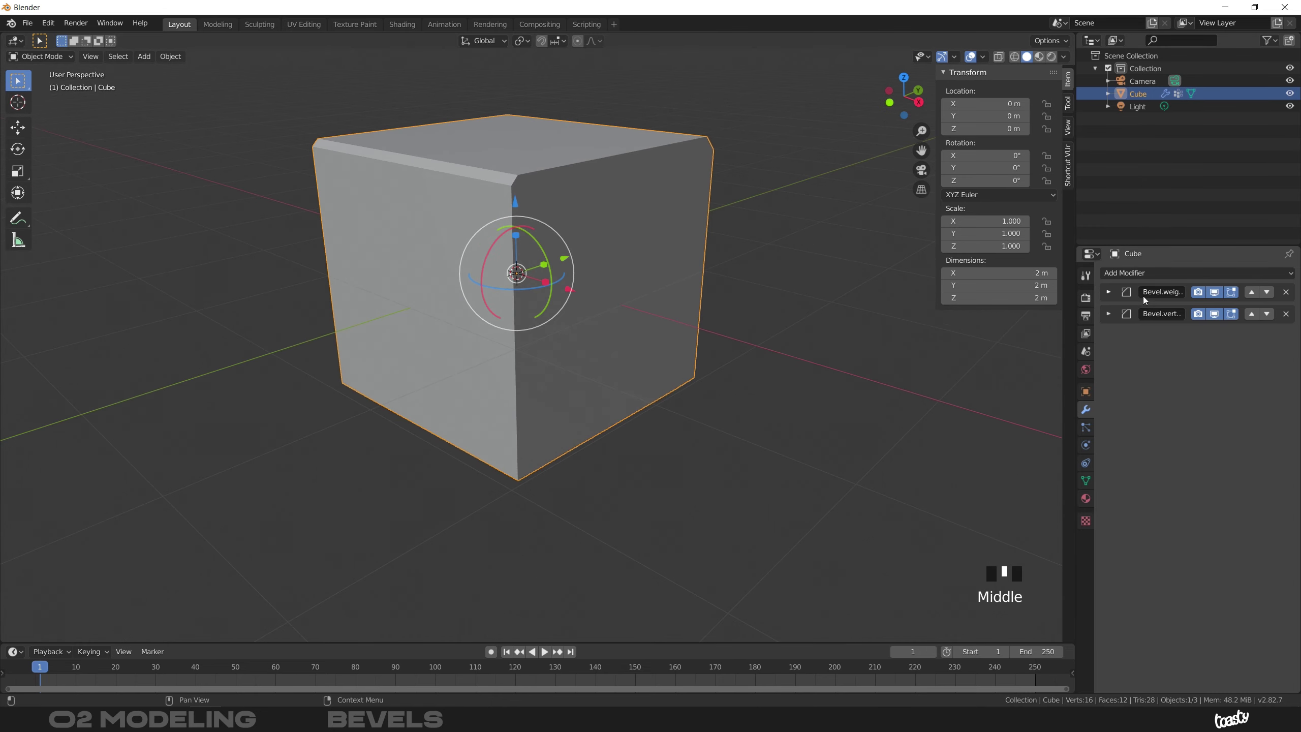
{"action": "left_click", "coordinate": [1152, 273]}
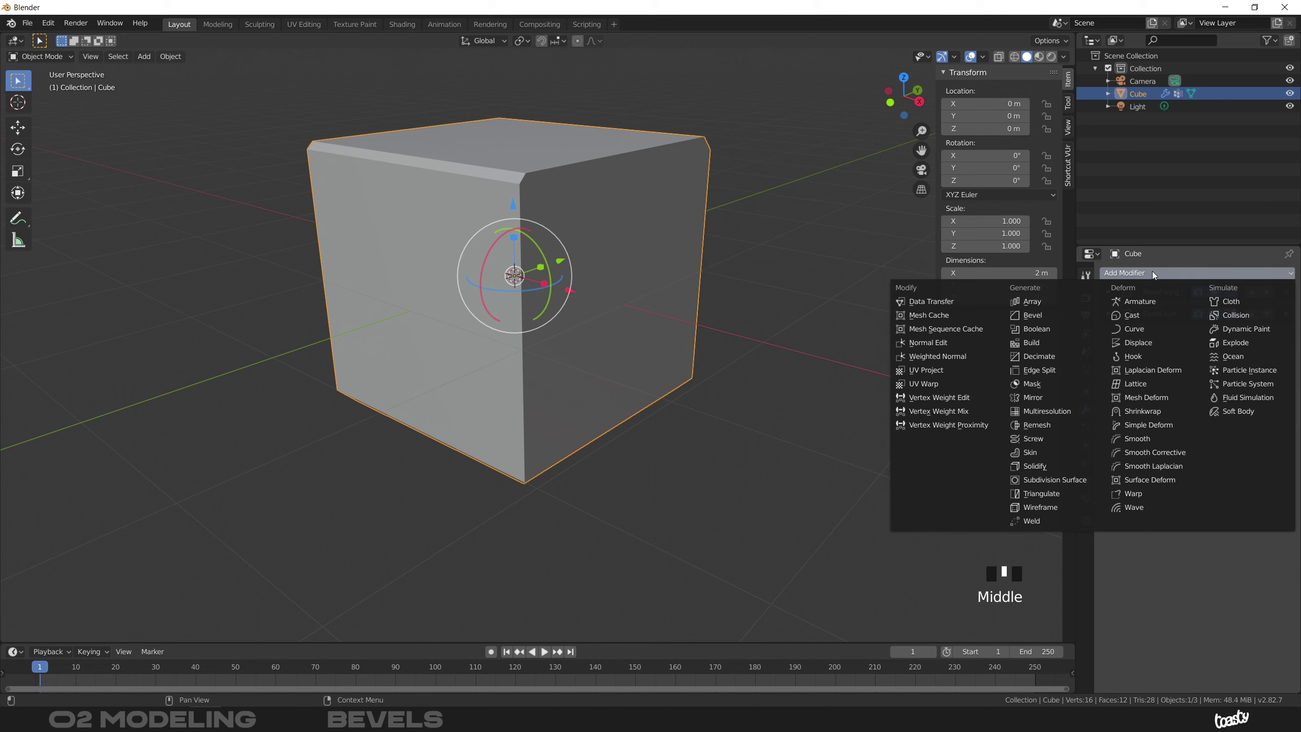
{"action": "left_click", "coordinate": [1057, 316]}
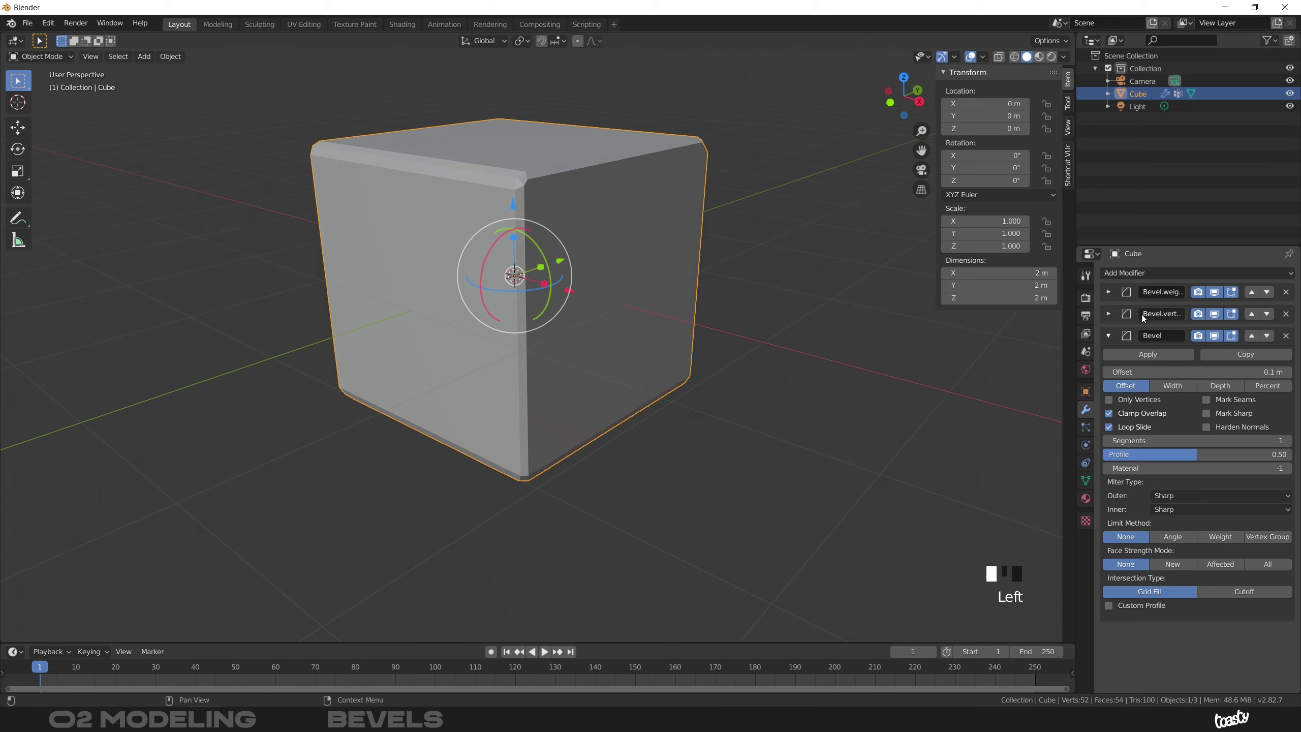
{"action": "left_click", "coordinate": [1176, 386]}
{"action": "left_click", "coordinate": [1127, 388]}
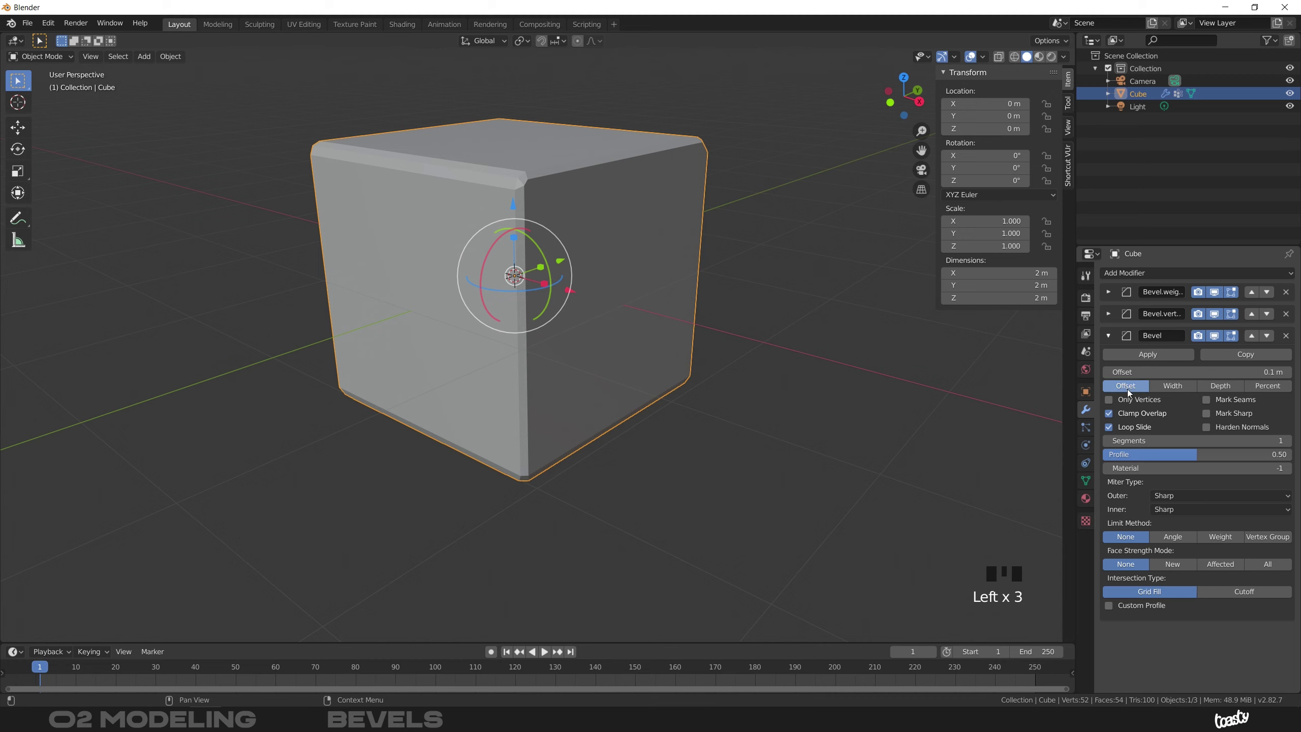
{"action": "left_click", "coordinate": [1172, 536]}
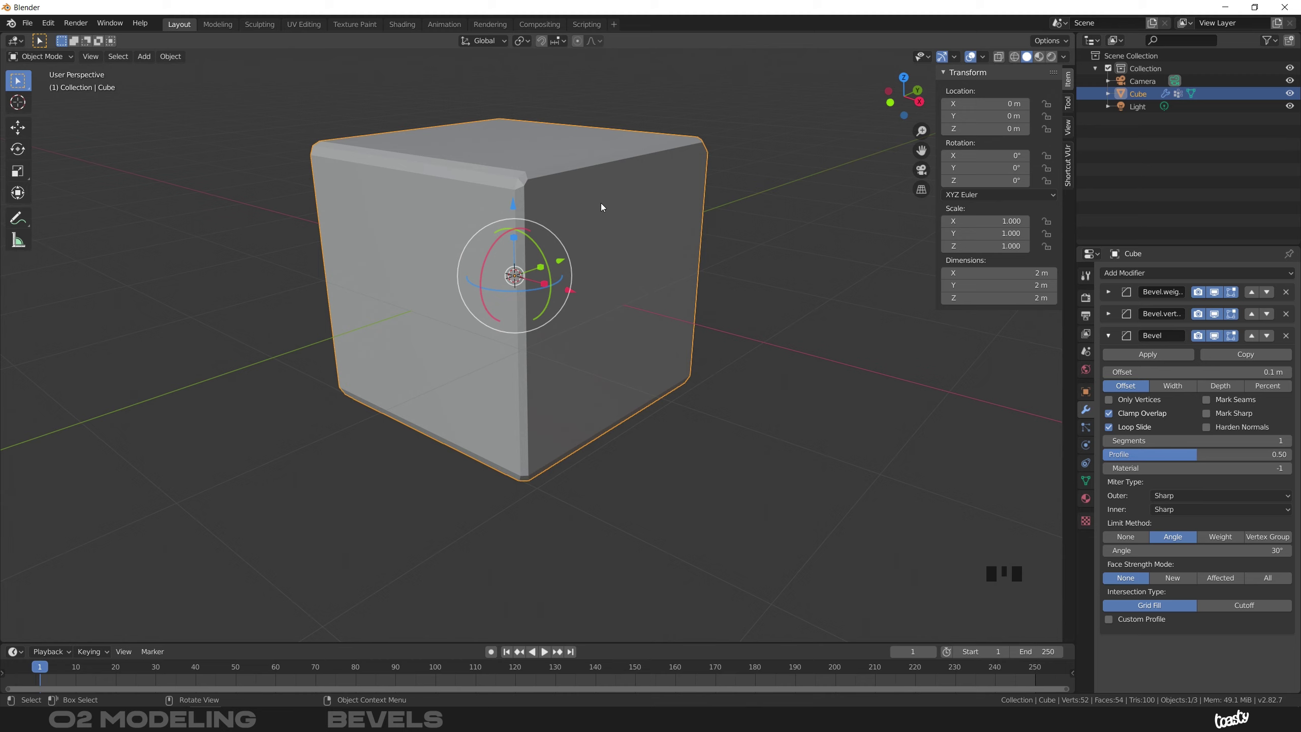
Step: Give the angle-limited Bevel modifier 3 segments and a Width-type bevel of 0.06 m
{"action": "left_click", "coordinate": [1287, 440]}
{"action": "left_click", "coordinate": [1286, 441]}
{"action": "left_click", "coordinate": [1286, 440]}
{"action": "left_click", "coordinate": [1172, 385]}
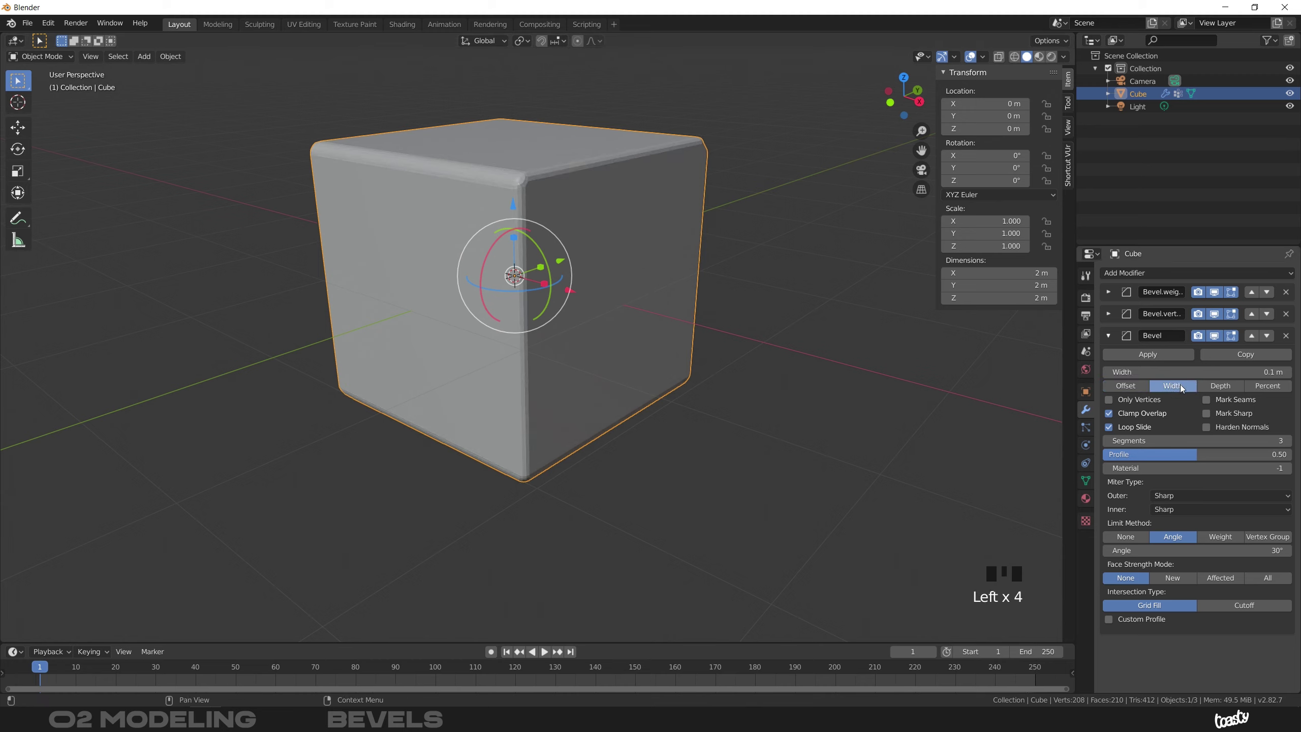
{"action": "left_click_drag", "start_coordinate": [1211, 372], "coordinate": [1183, 370]}
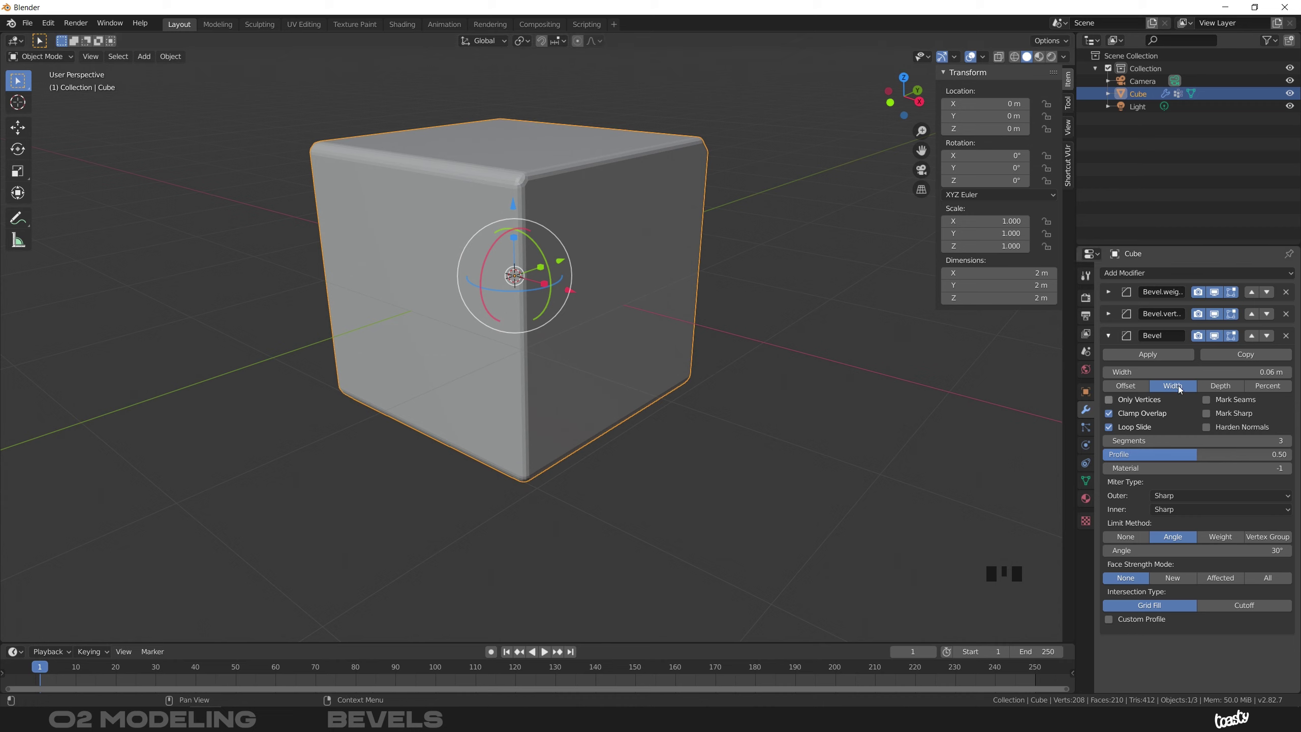
{"action": "left_click", "coordinate": [1104, 334]}
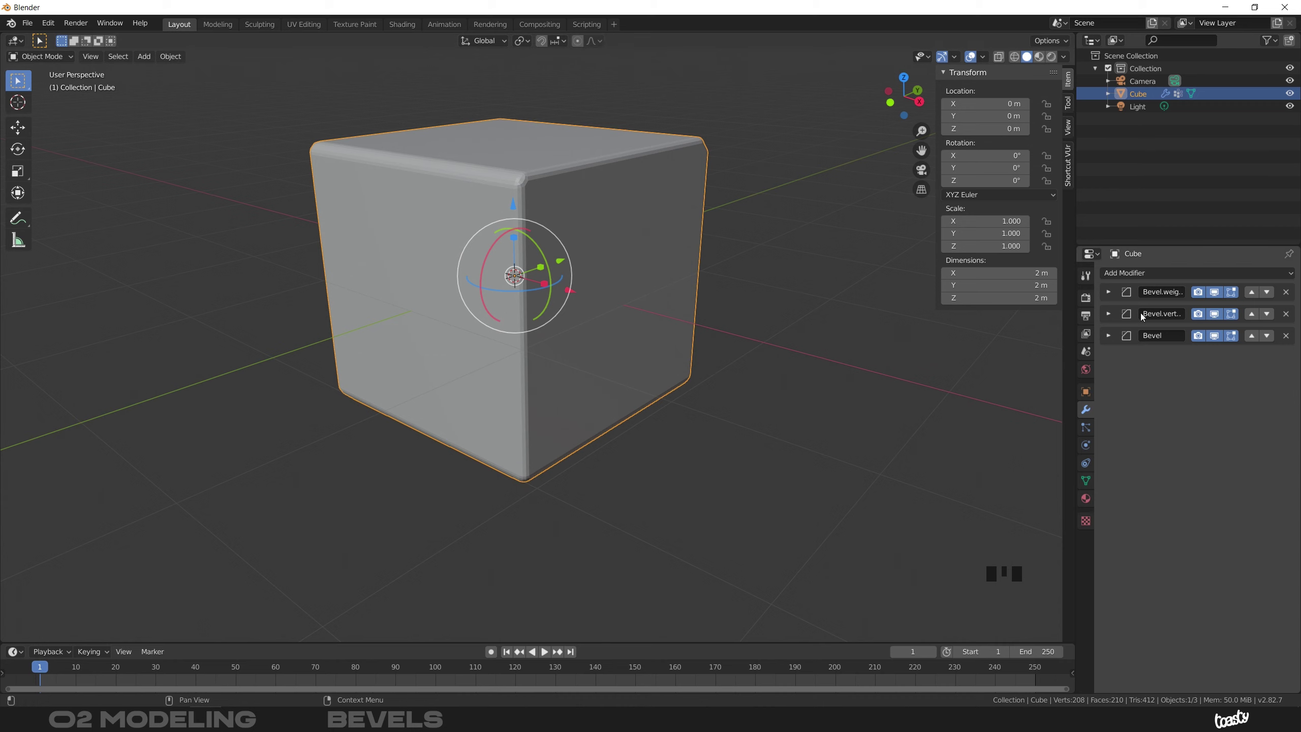
Step: Increase the Bevel.weight modifier's Offset to 0.81 m while in Edit Mode, and collapse its settings
{"action": "left_click", "coordinate": [1120, 294]}
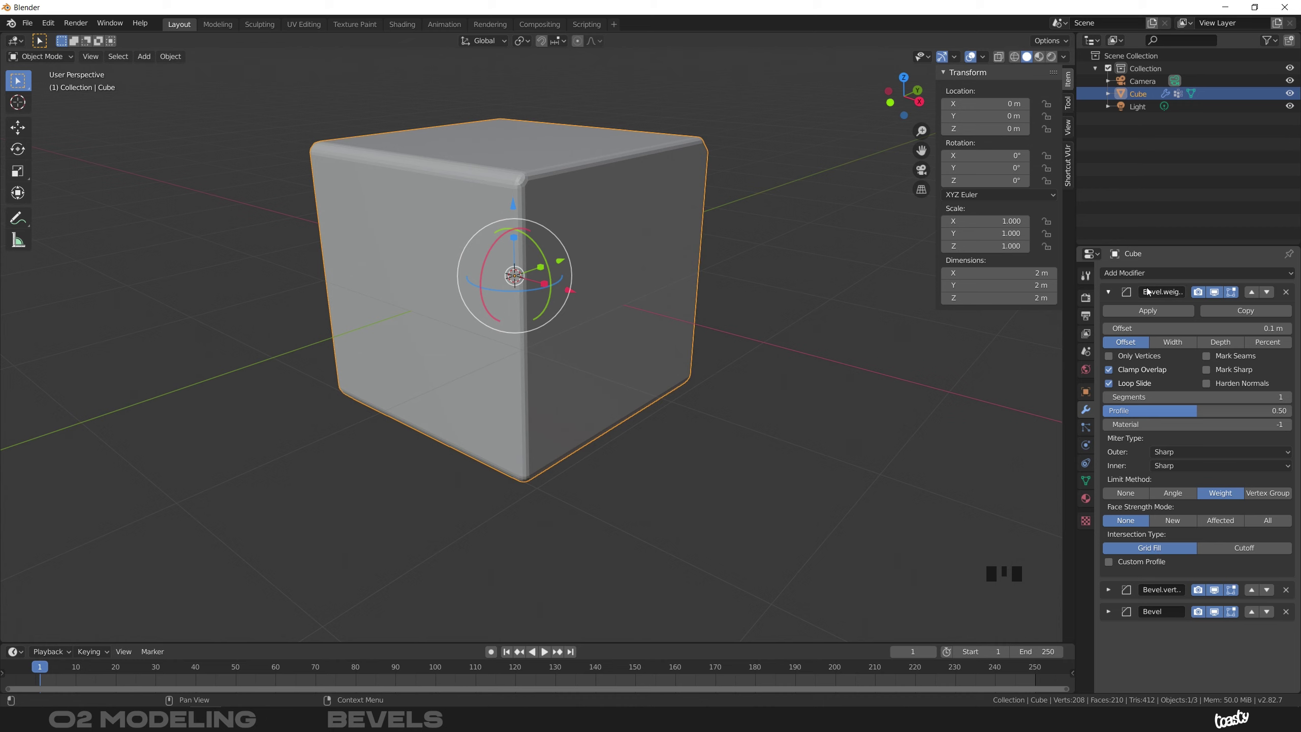
{"action": "left_click_drag", "start_coordinate": [1162, 325], "coordinate": [1170, 326]}
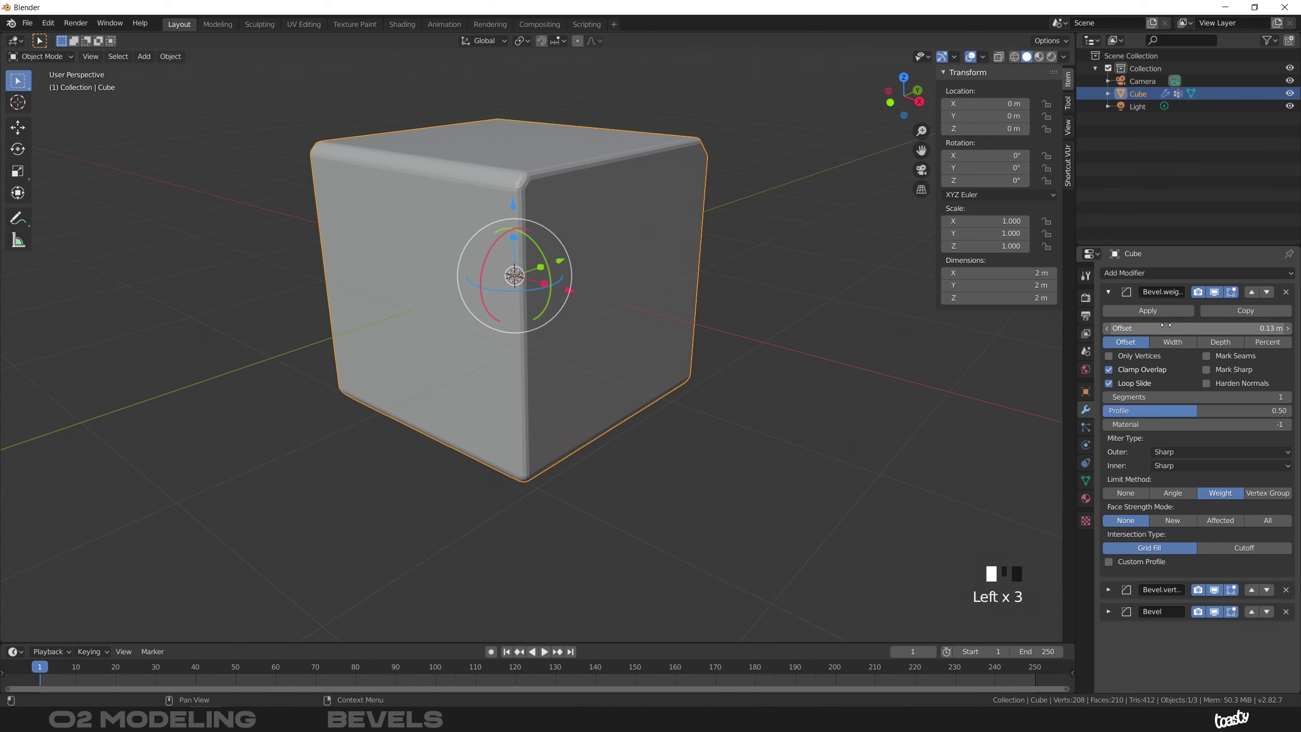
{"action": "key", "text": "Tab"}
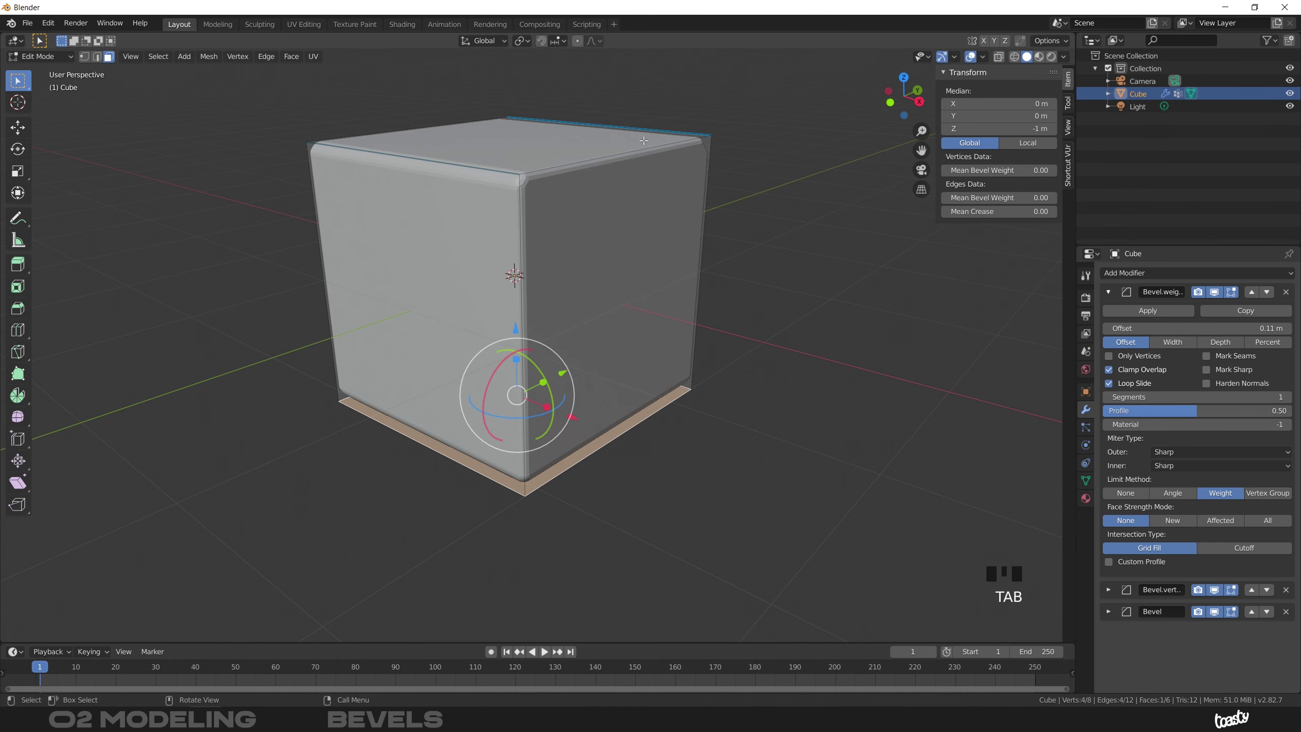
{"action": "middle_click_drag", "start_coordinate": [643, 141], "coordinate": [546, 260], "text": "shift"}
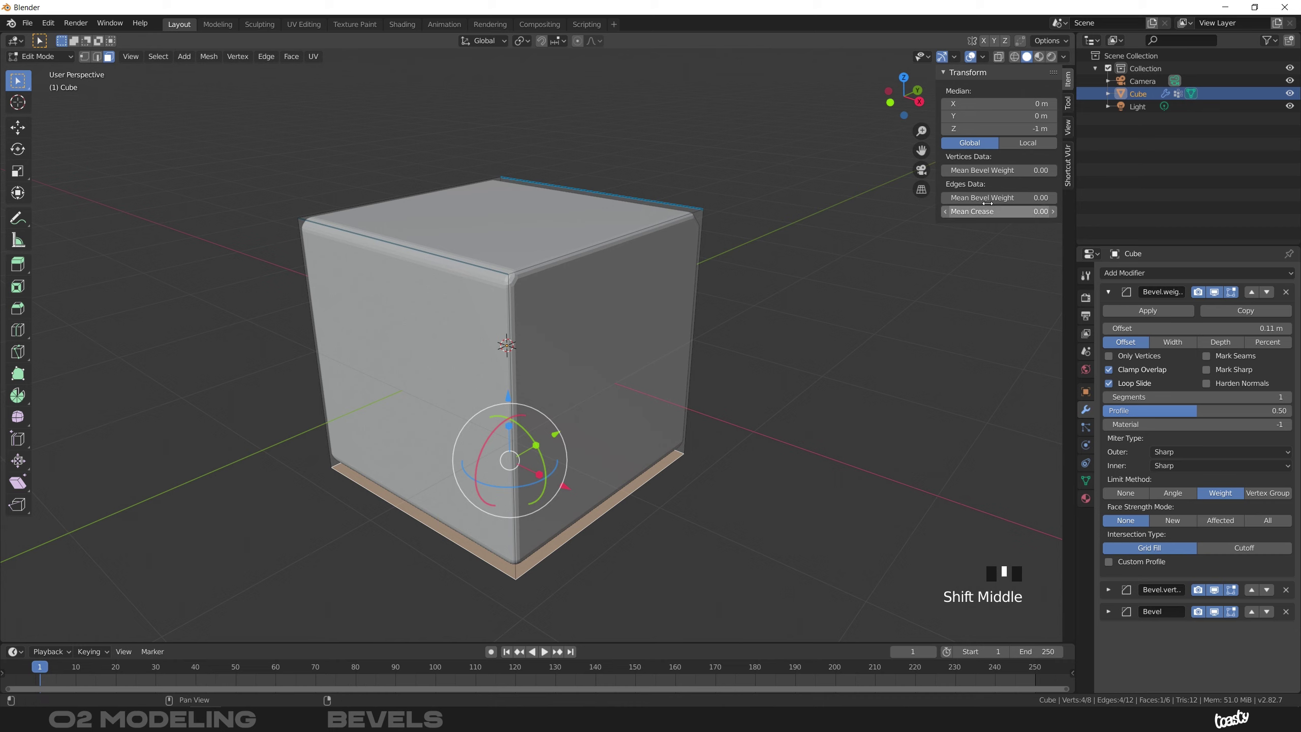
{"action": "left_click_drag", "start_coordinate": [1169, 326], "coordinate": [1211, 326]}
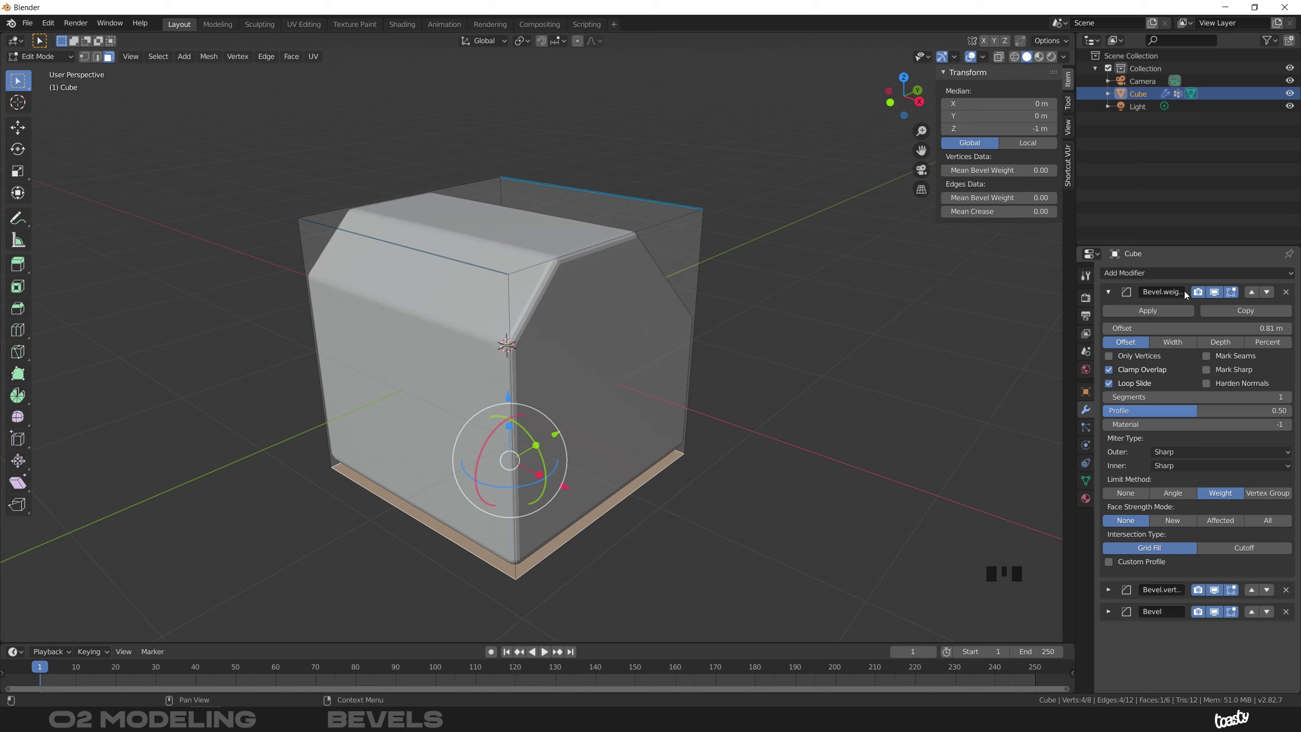
{"action": "left_click", "coordinate": [1112, 292]}
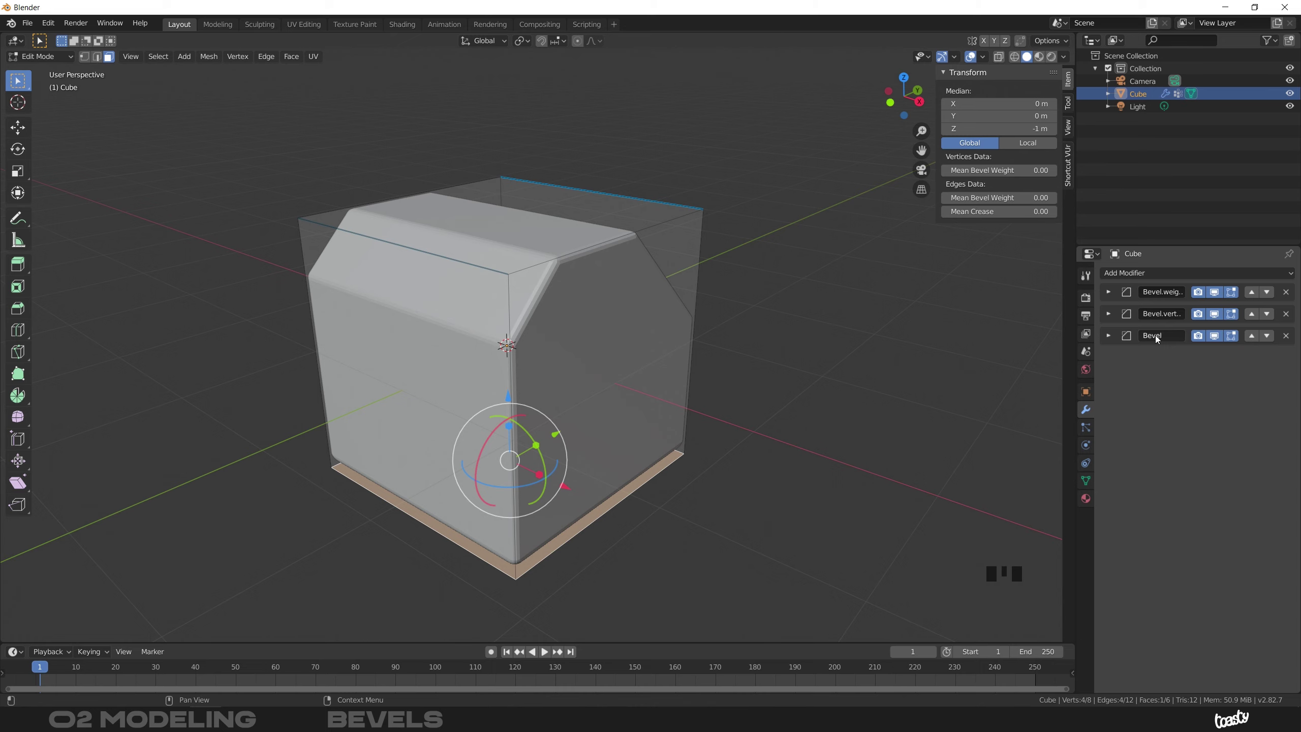
Step: Return to Object Mode and apply Shade Smooth to the cube
{"action": "key", "text": "Tab"}
{"action": "middle_click_drag", "start_coordinate": [585, 309], "coordinate": [617, 288], "text": "ctrl"}
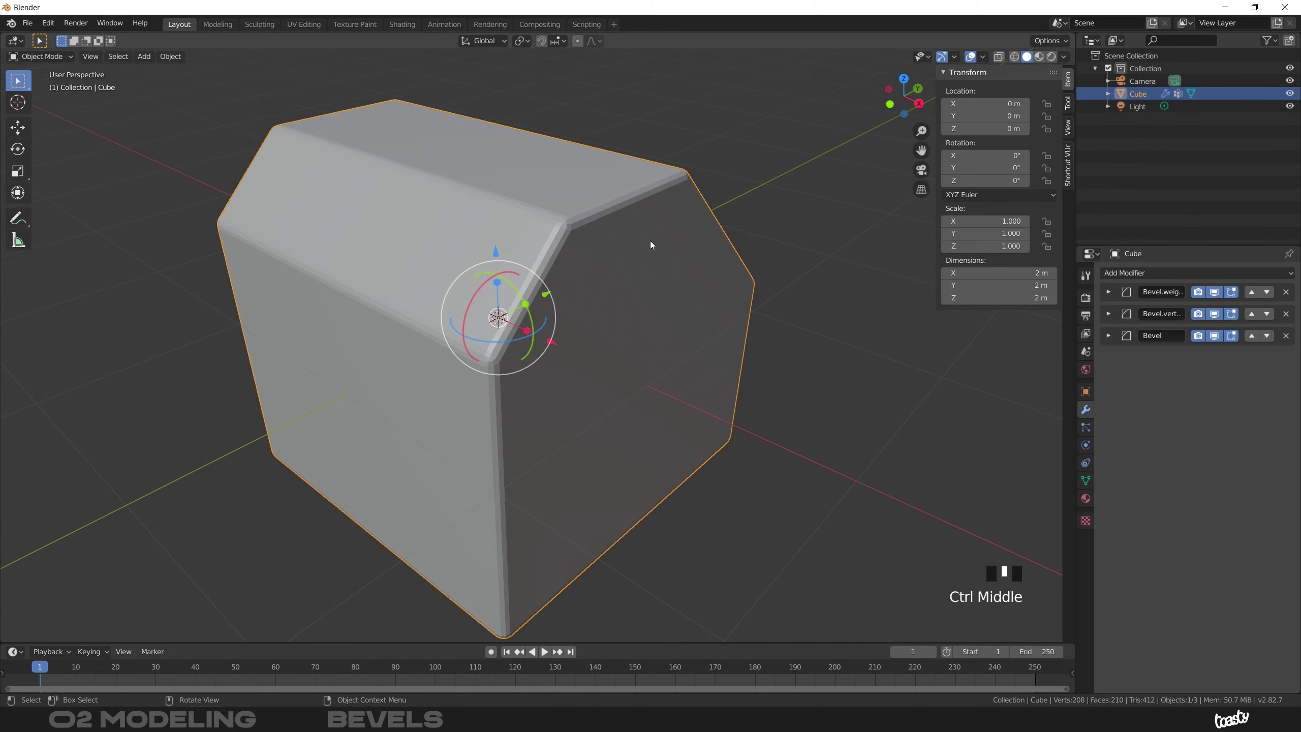
{"action": "right_click", "coordinate": [635, 264]}
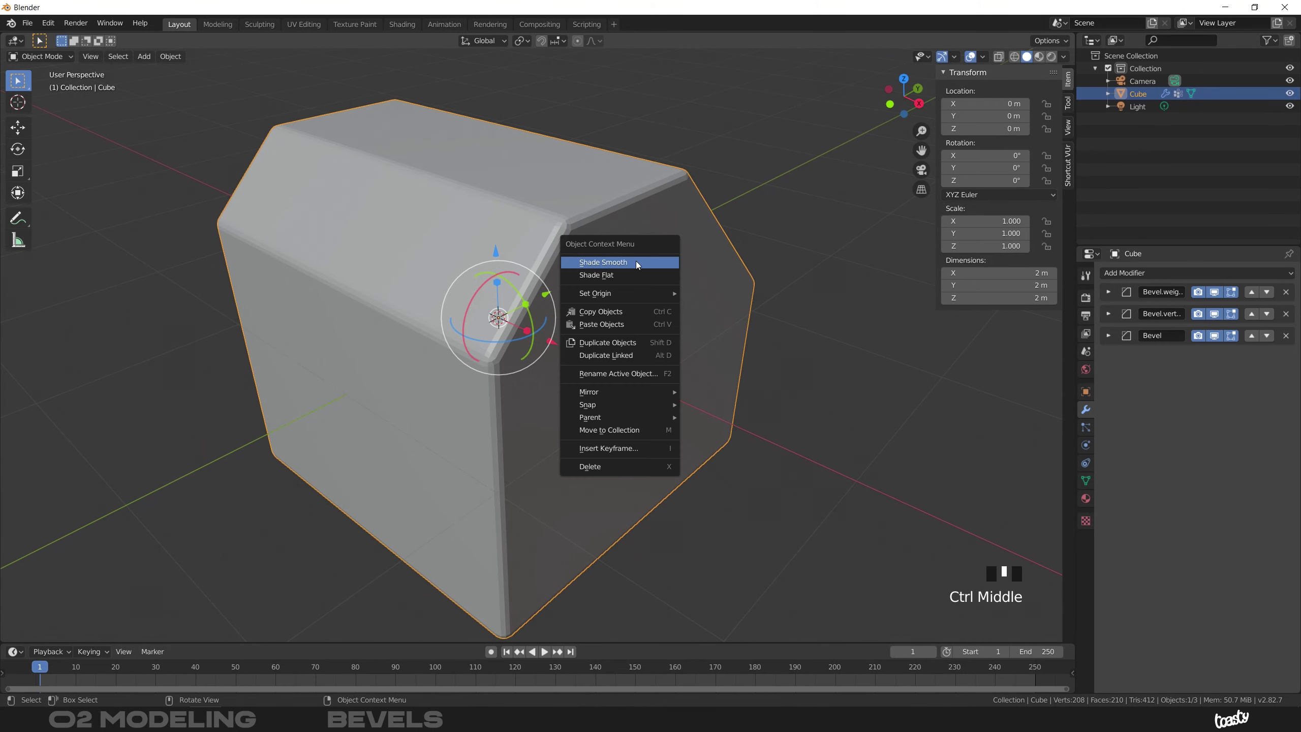
{"action": "right_click", "coordinate": [636, 262]}
{"action": "mouse_move", "coordinate": [681, 221]}
{"action": "middle_mouse_down"}
{"action": "mouse_move", "coordinate": [551, 218]}
{"action": "mouse_move", "coordinate": [681, 225]}
{"action": "middle_mouse_up"}
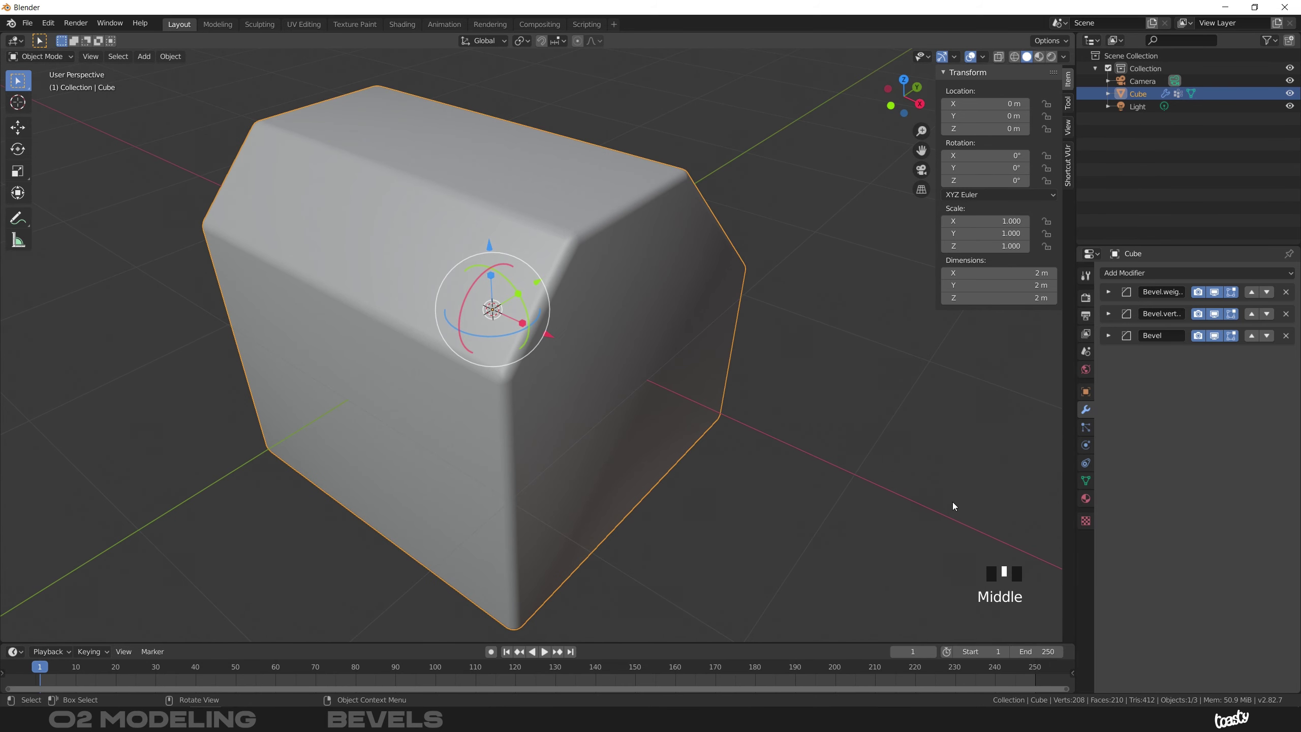
Step: Enable Auto Smooth for the cube mesh's normals
{"action": "left_click", "coordinate": [1085, 481]}
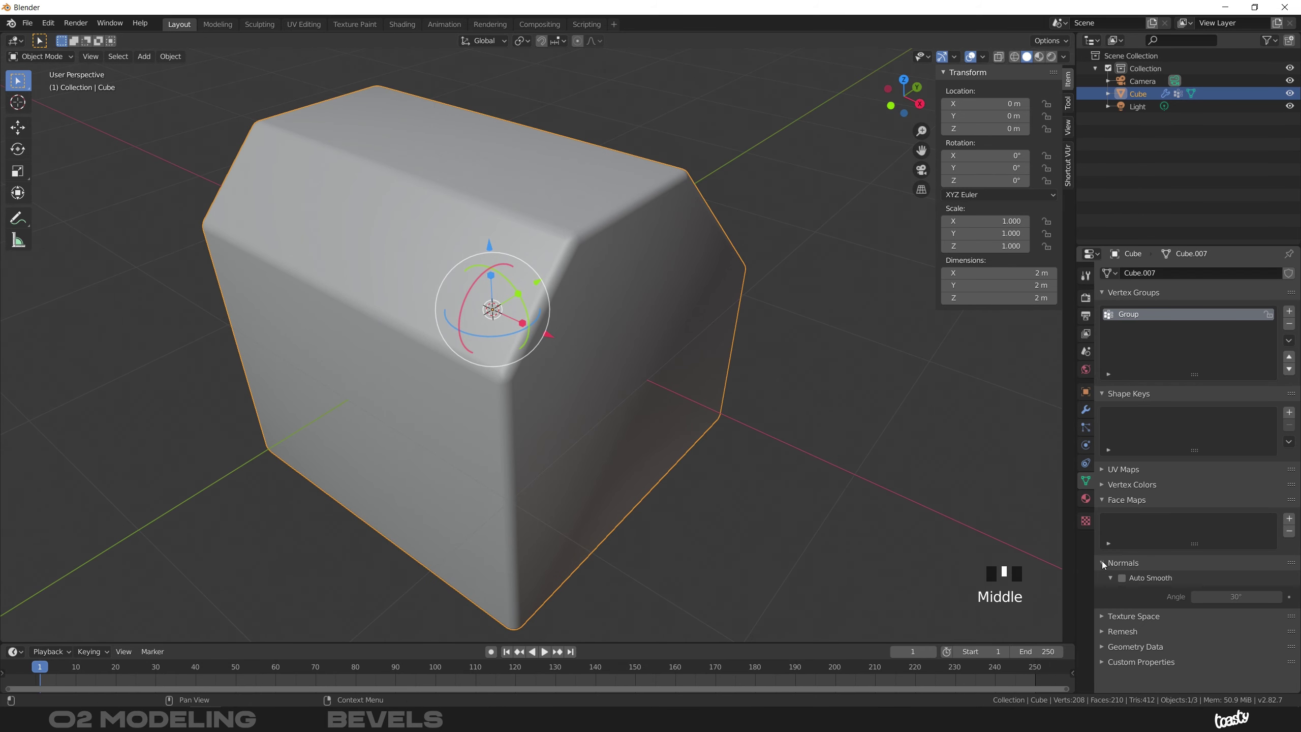
{"action": "left_click", "coordinate": [1122, 577]}
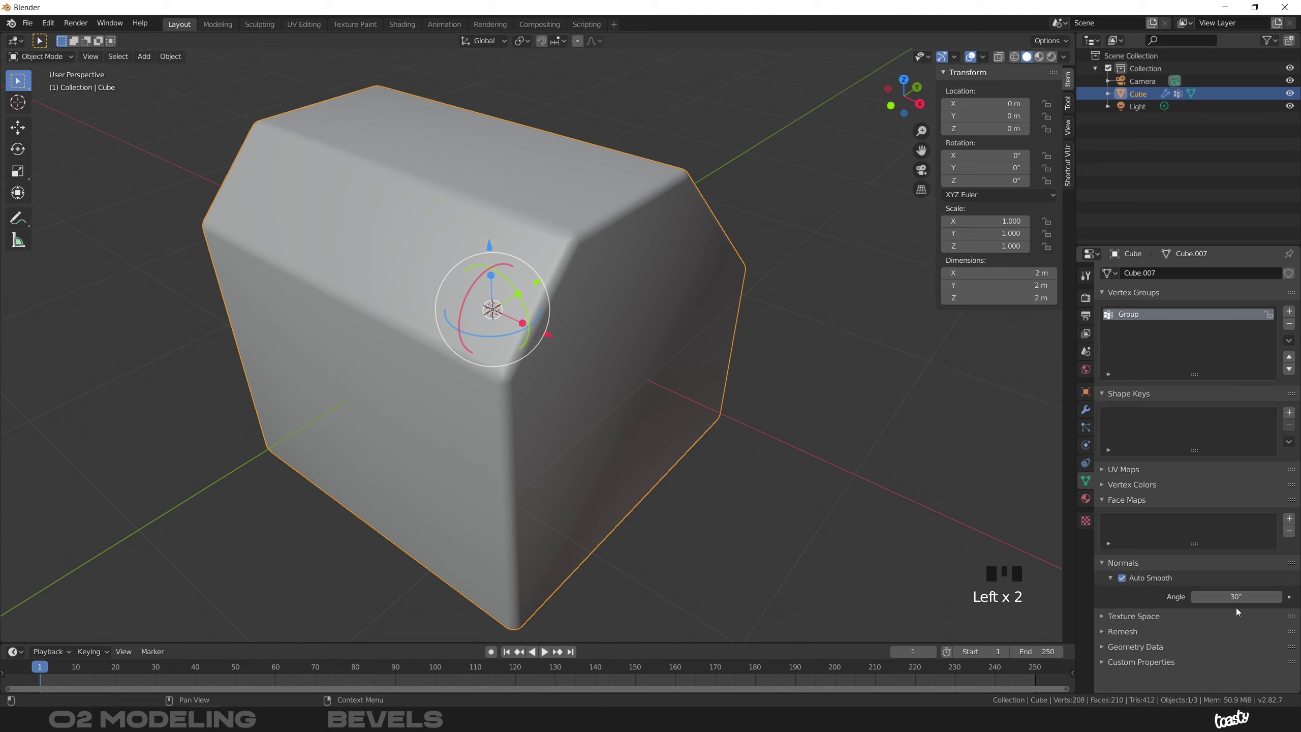
{"action": "middle_click_drag", "start_coordinate": [782, 405], "coordinate": [645, 208]}
Step: Hide the angle-limited Bevel modifier in the viewport and turn off Auto Smooth on the cube
{"action": "left_click", "coordinate": [1085, 409]}
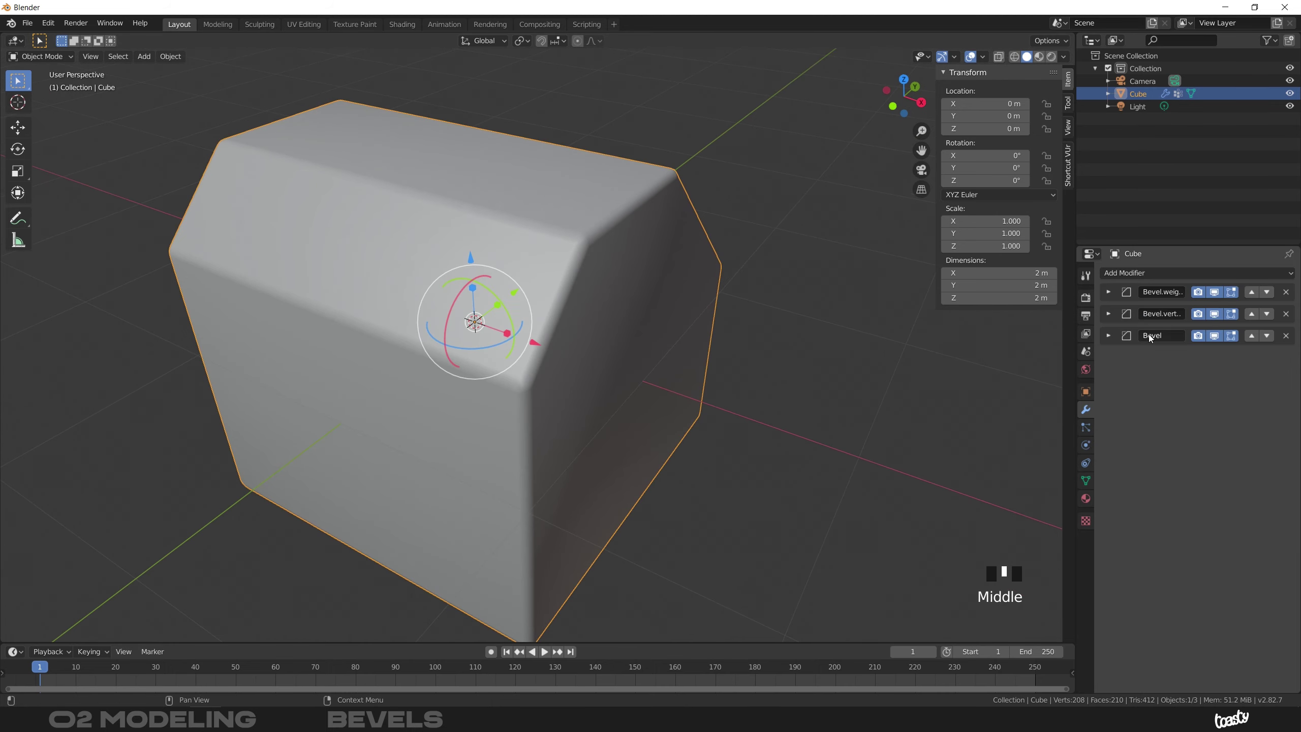
{"action": "left_click", "coordinate": [1212, 336]}
{"action": "left_click", "coordinate": [1085, 481]}
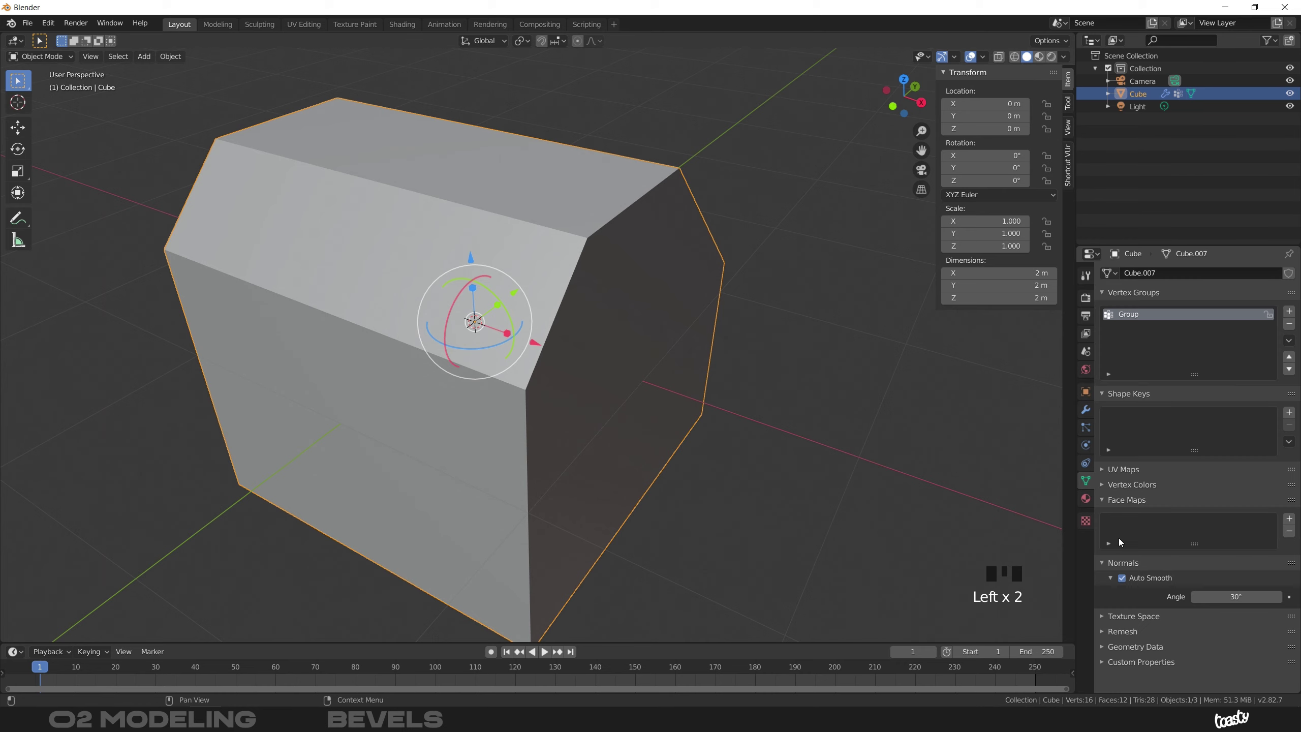
{"action": "left_click", "coordinate": [1121, 578]}
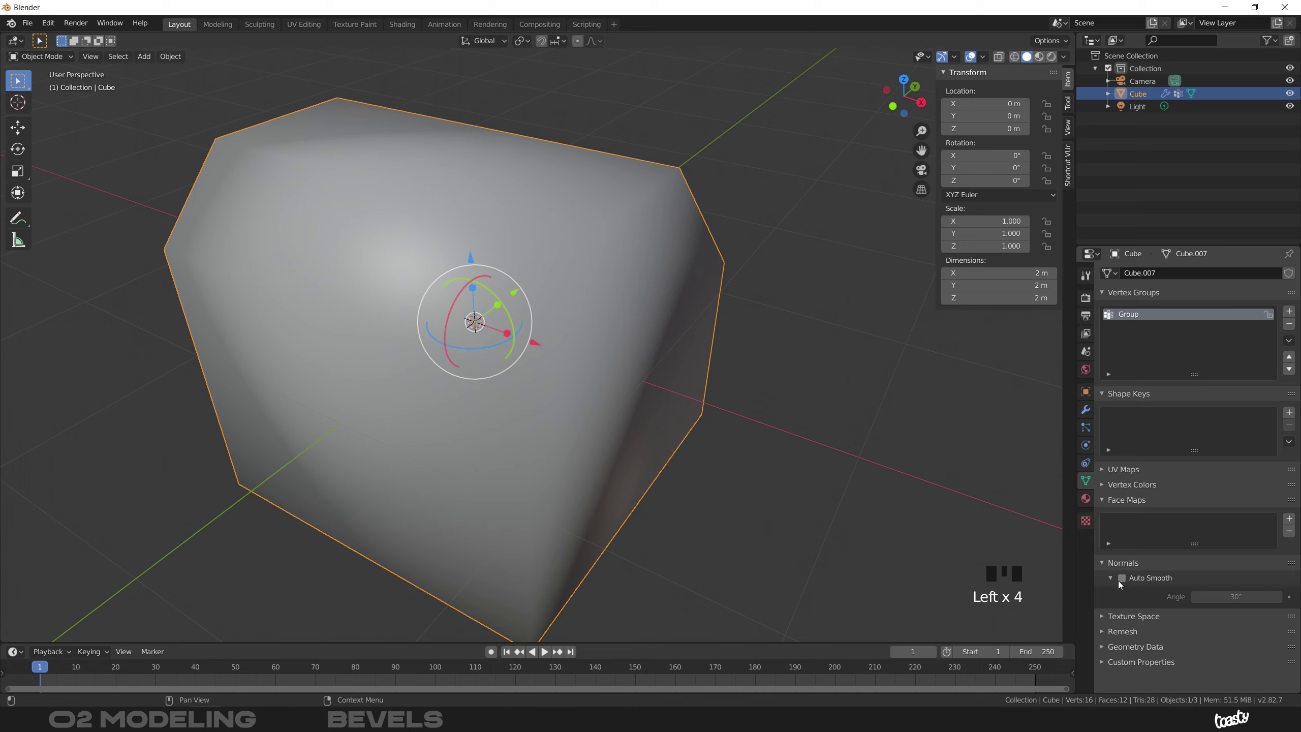
Step: Enable Auto Smooth for the cube's normals and show the angle-limited Bevel modifier in the viewport again
{"action": "left_click", "coordinate": [1122, 579]}
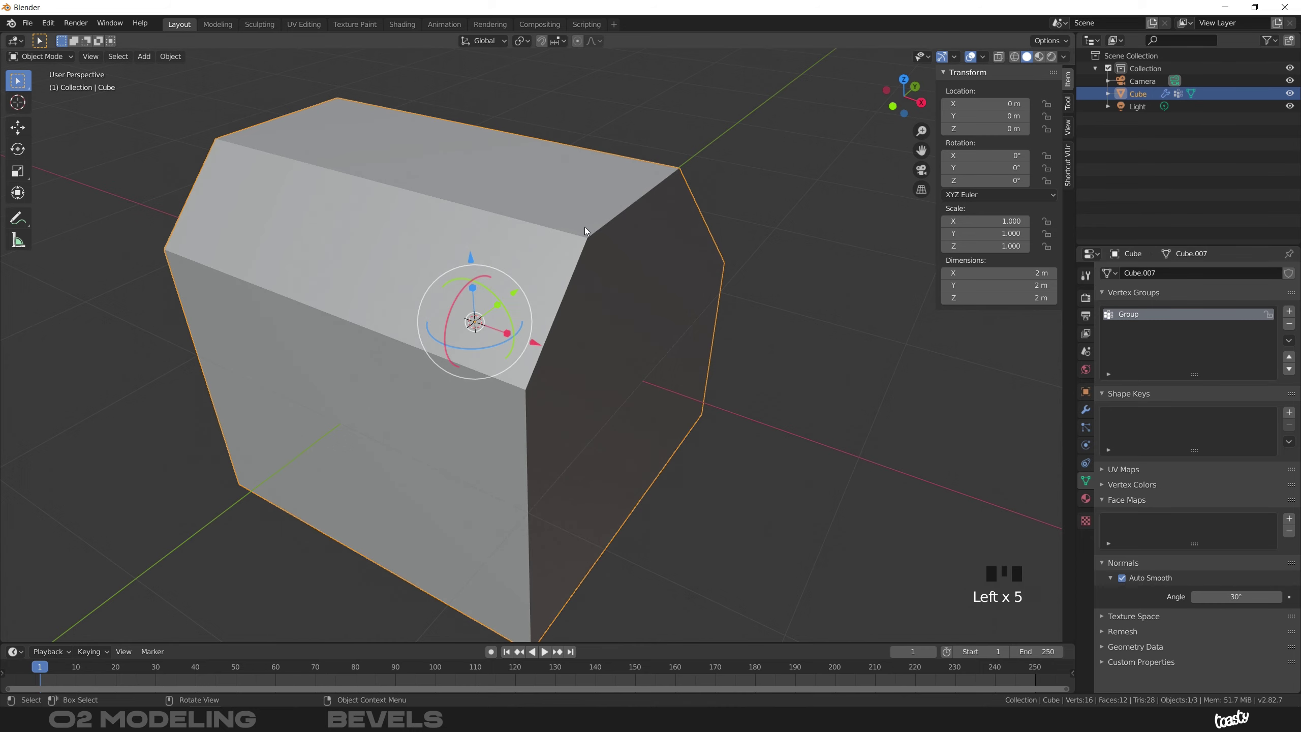
{"action": "middle_click_drag", "start_coordinate": [585, 227], "coordinate": [576, 210]}
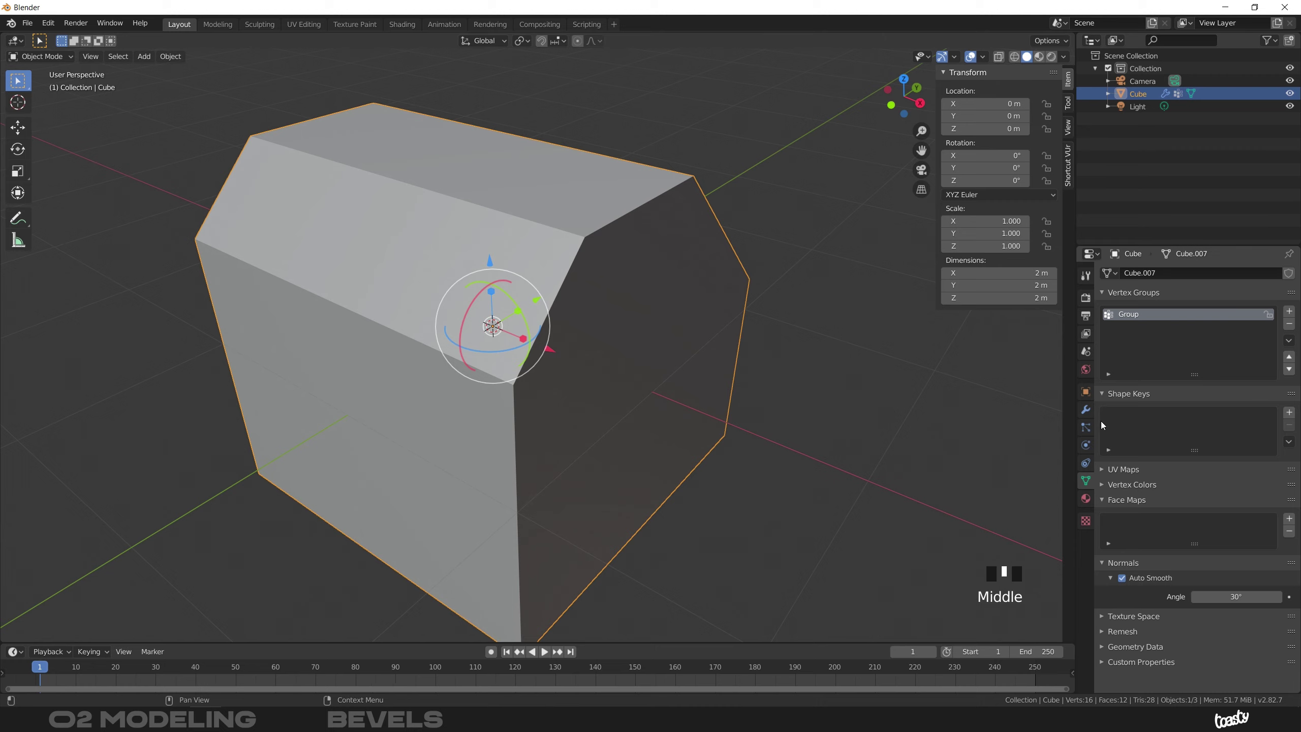
{"action": "left_click", "coordinate": [1086, 409]}
{"action": "left_click", "coordinate": [1215, 337]}
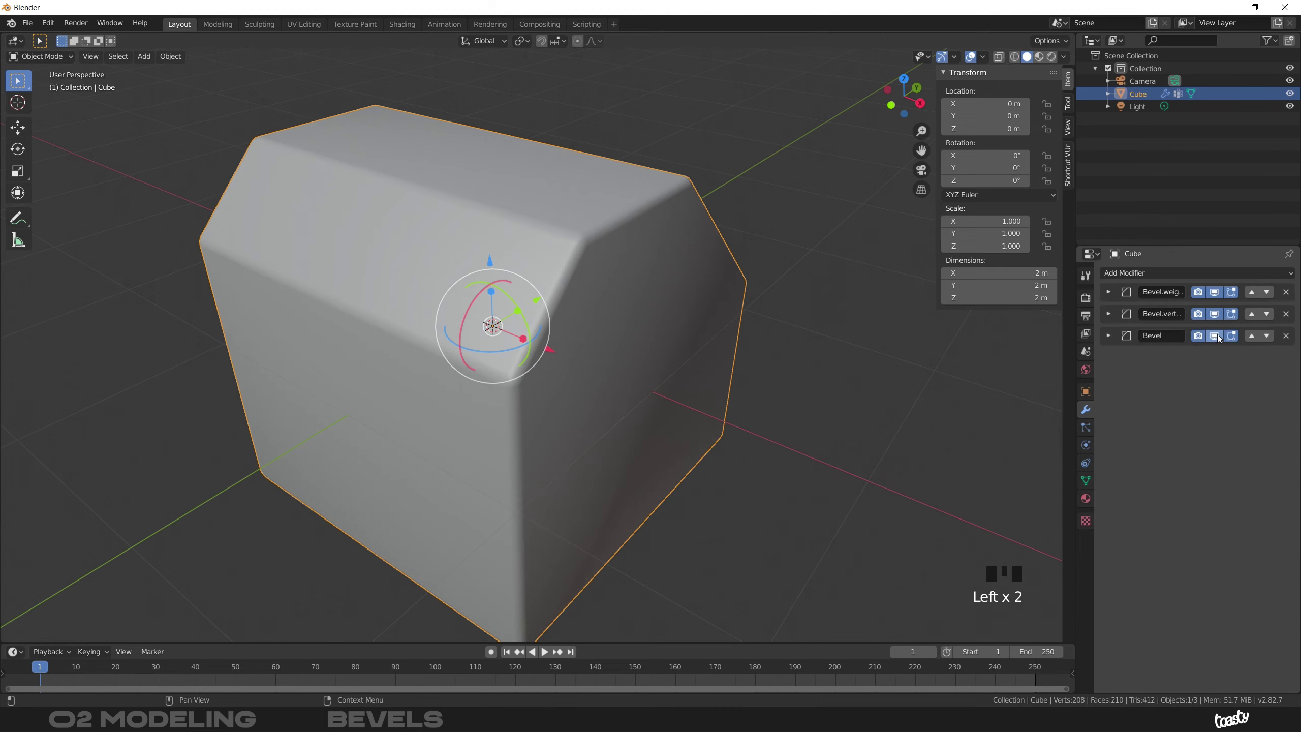
{"action": "middle_click_drag", "start_coordinate": [848, 319], "coordinate": [682, 234]}
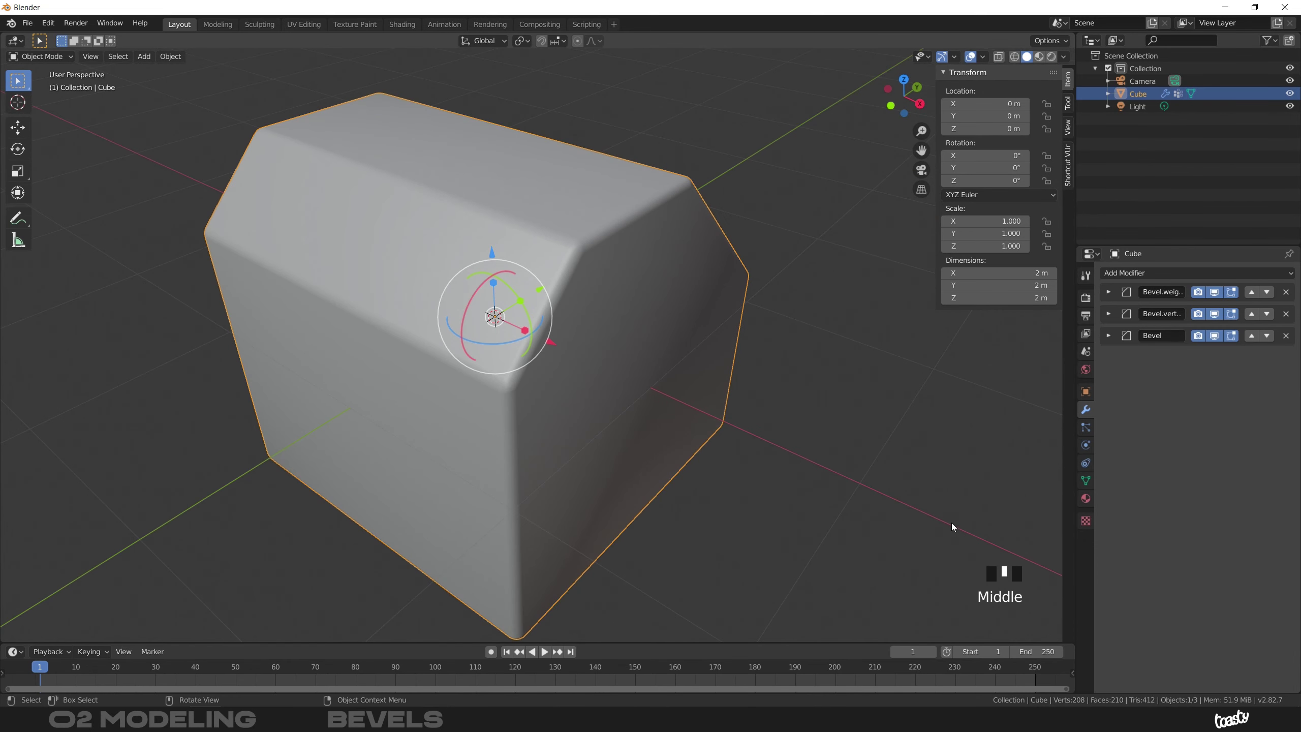
Step: Add a Weighted Normal modifier to the cube below the three Bevel modifiers and inspect the shading from several angles
{"action": "left_click", "coordinate": [1150, 272]}
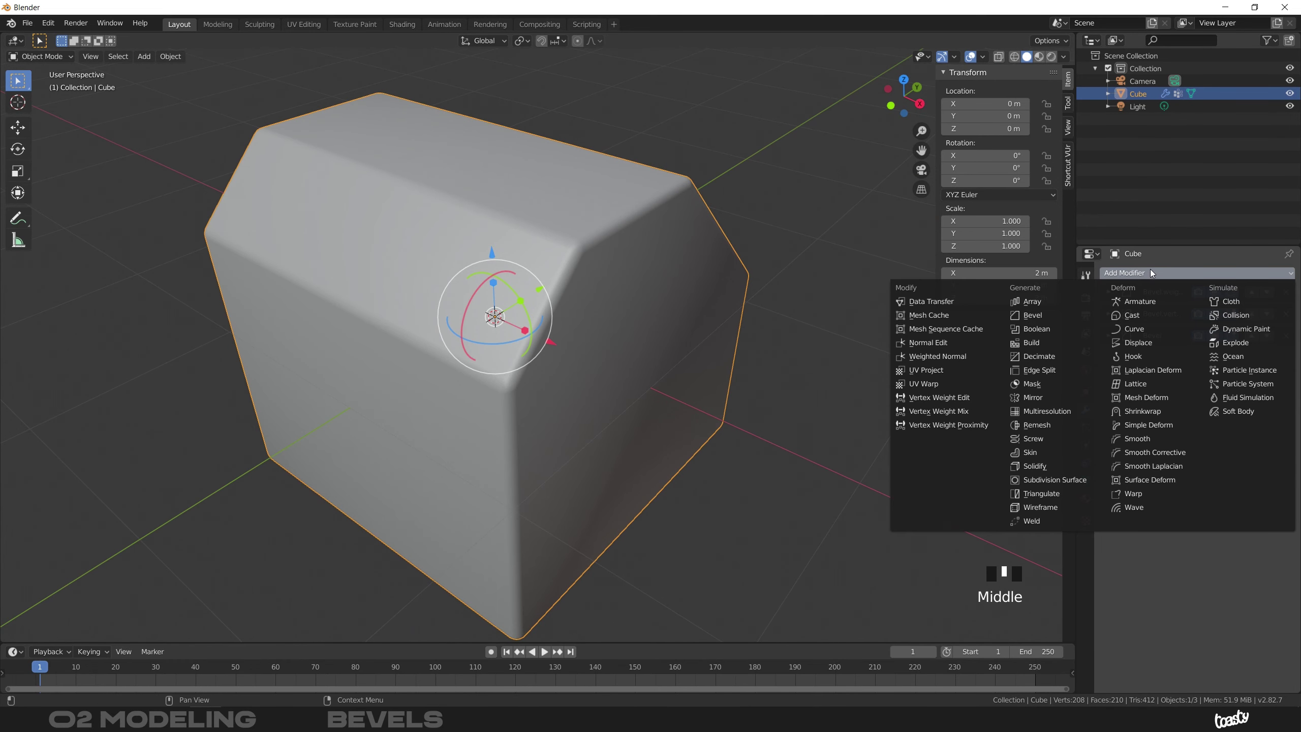
{"action": "left_click", "coordinate": [963, 357]}
{"action": "middle_click_drag", "start_coordinate": [585, 260], "coordinate": [577, 227]}
{"action": "mouse_move", "coordinate": [674, 242]}
{"action": "middle_mouse_down"}
{"action": "mouse_move", "coordinate": [742, 244]}
{"action": "mouse_move", "coordinate": [651, 248]}
{"action": "mouse_move", "coordinate": [701, 251]}
{"action": "mouse_move", "coordinate": [672, 226]}
{"action": "middle_mouse_up"}
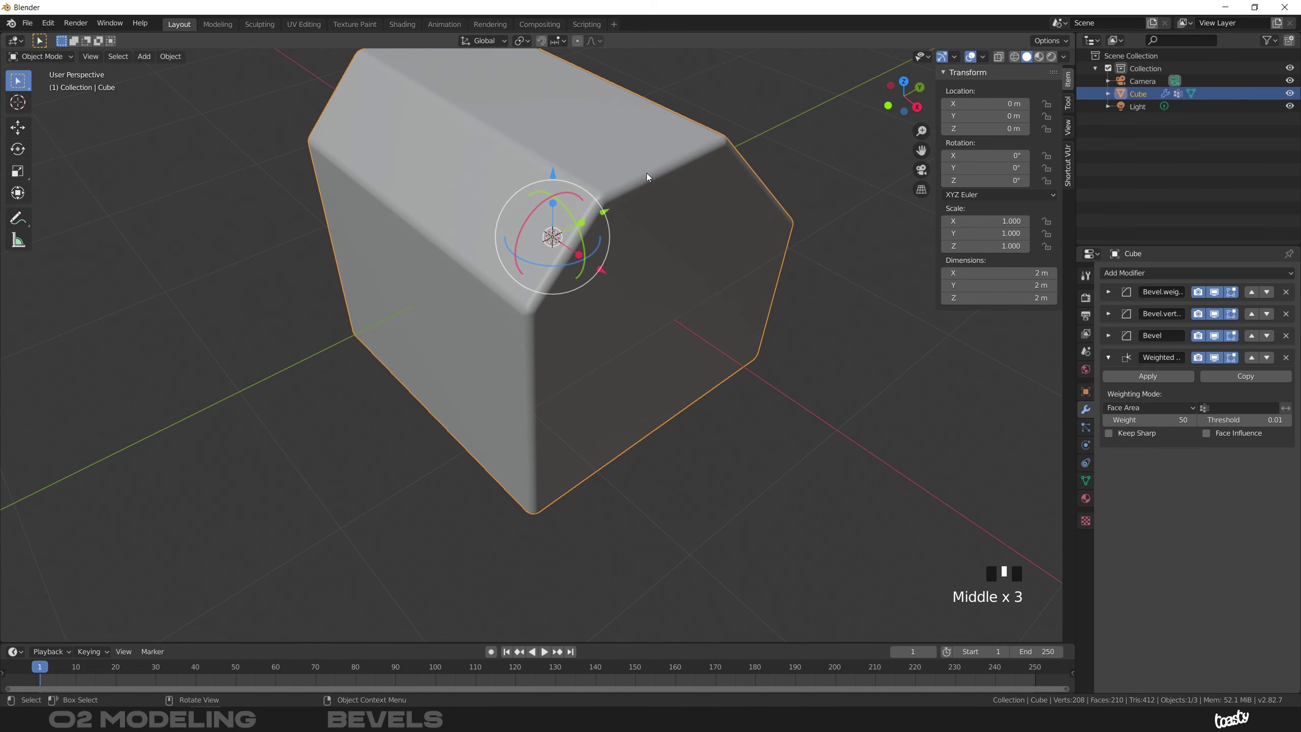
{"action": "middle_click_drag", "start_coordinate": [621, 342], "coordinate": [634, 191]}
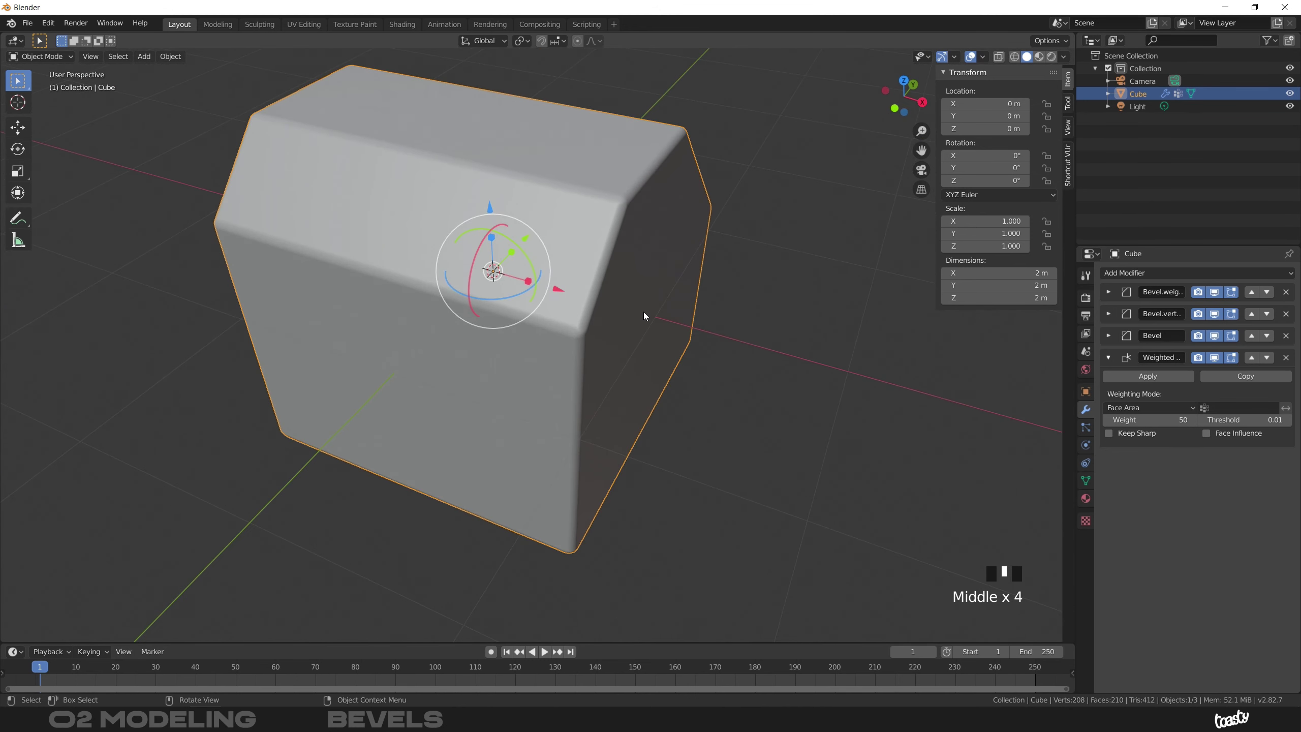
{"action": "middle_click_drag", "start_coordinate": [644, 315], "coordinate": [487, 256]}
{"action": "middle_click_drag", "start_coordinate": [645, 247], "coordinate": [634, 273], "text": "shift"}
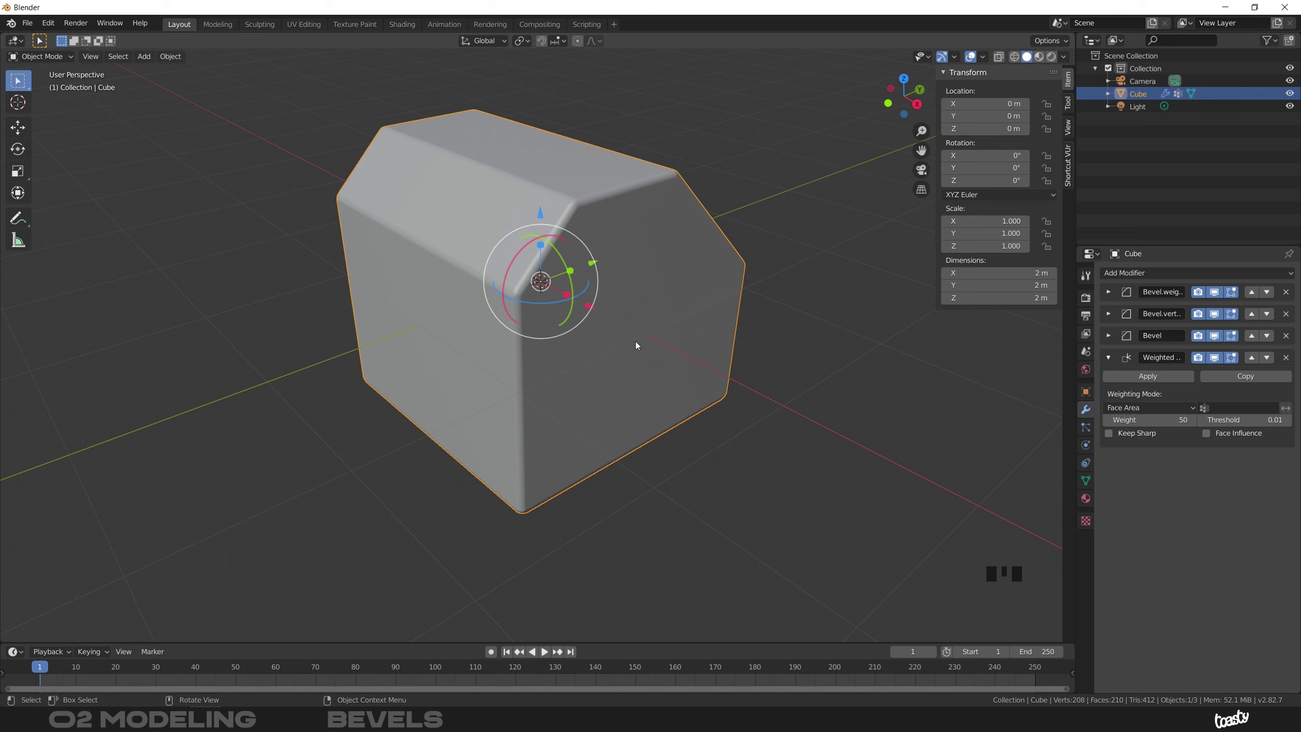
Step: In Edit Mode, raise the cube's top edge with 0.50 bevel weight about 0.9 m along Z, and return to Object Mode
{"action": "key", "text": "Tab"}
{"action": "middle_click_drag", "start_coordinate": [616, 291], "coordinate": [612, 260], "text": "shift"}
{"action": "key", "text": "1"}
{"action": "left_click", "coordinate": [584, 266]}
{"action": "key", "text": "2"}
{"action": "left_click", "coordinate": [590, 266]}
{"action": "key", "text": "g"}
{"action": "key", "text": "z"}
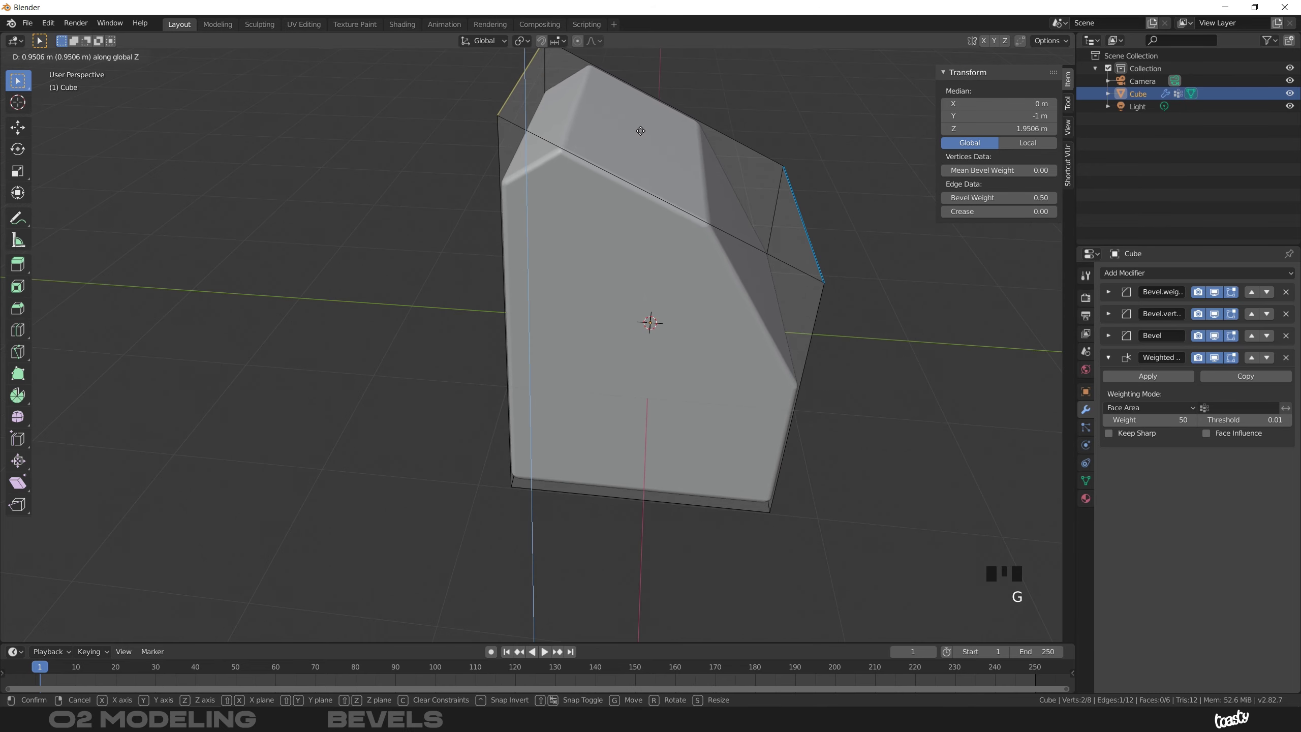
{"action": "left_click", "coordinate": [640, 132]}
{"action": "middle_click_drag", "start_coordinate": [640, 133], "coordinate": [654, 174]}
{"action": "key", "text": "Tab"}
{"action": "mouse_move", "coordinate": [632, 279]}
{"action": "middle_mouse_down"}
{"action": "mouse_move", "coordinate": [552, 193]}
{"action": "mouse_move", "coordinate": [624, 235]}
{"action": "mouse_move", "coordinate": [518, 187]}
{"action": "mouse_move", "coordinate": [618, 191]}
{"action": "mouse_move", "coordinate": [602, 207]}
{"action": "mouse_move", "coordinate": [633, 282]}
{"action": "middle_mouse_up"}
Step: Set the Bevel Weight of the tall vertical edge below the raised corner to 1.00, and return to Object Mode
{"action": "key", "text": "Tab"}
{"action": "left_click", "coordinate": [633, 281]}
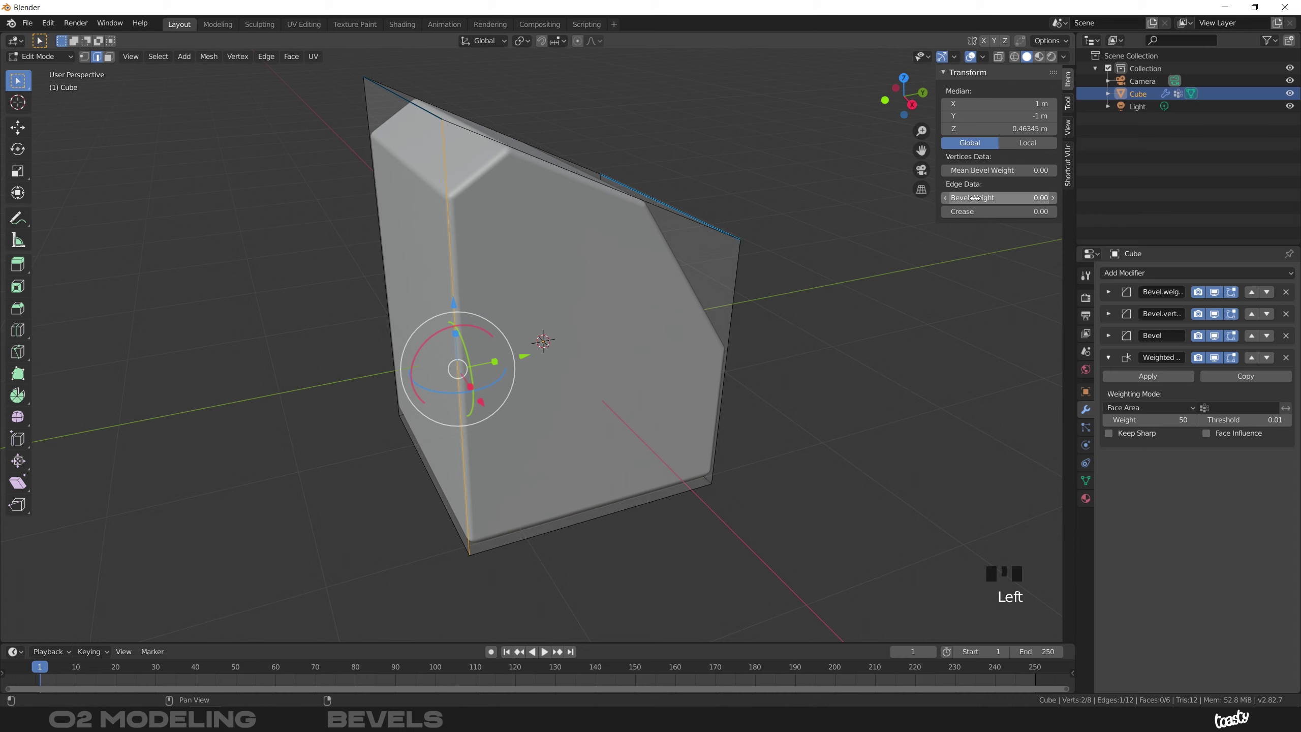
{"action": "left_click_drag", "start_coordinate": [978, 199], "coordinate": [1030, 199]}
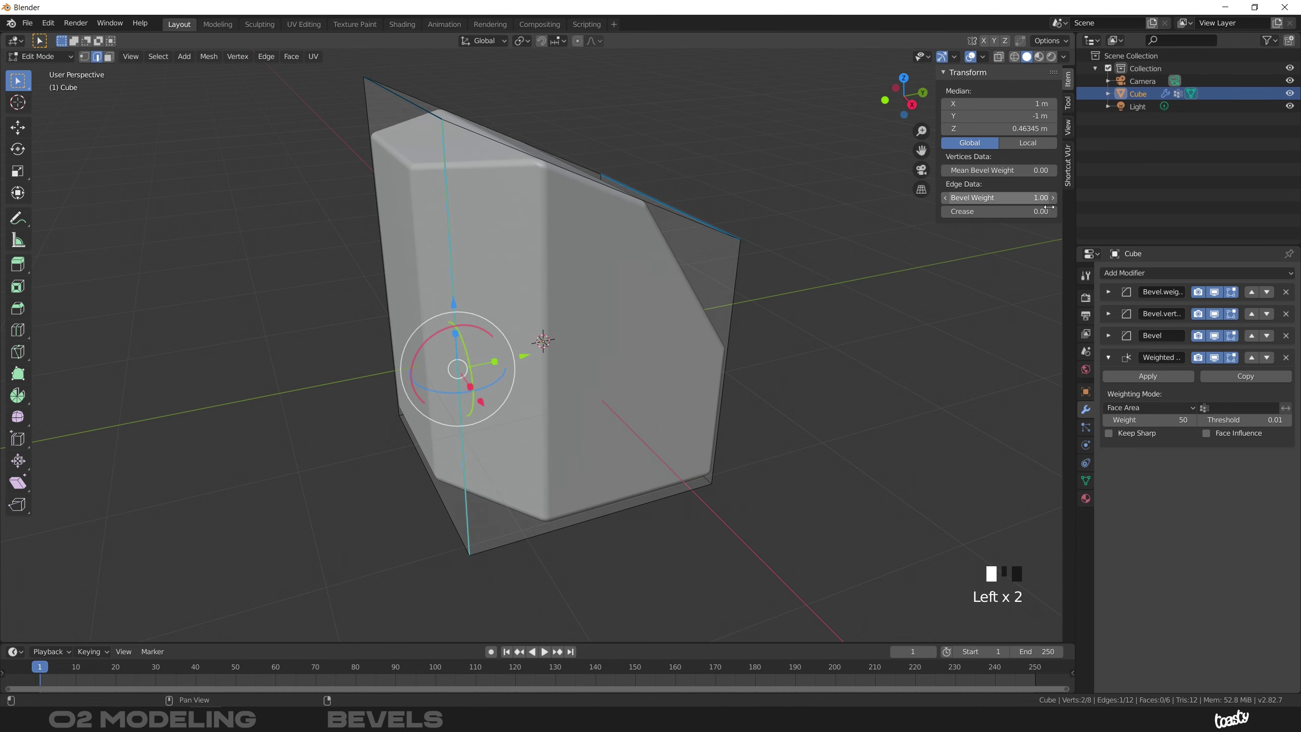
{"action": "middle_click_drag", "start_coordinate": [559, 164], "coordinate": [484, 197]}
{"action": "key", "text": "Tab"}
{"action": "middle_click_drag", "start_coordinate": [591, 159], "coordinate": [589, 318], "text": "ctrl"}
Step: Move the +X side face outward along X in Edit Mode until the object is about 4.46 m long, and return to Object Mode
{"action": "key", "text": "Tab"}
{"action": "key", "text": "3"}
{"action": "left_click", "coordinate": [625, 282]}
{"action": "key", "text": "g"}
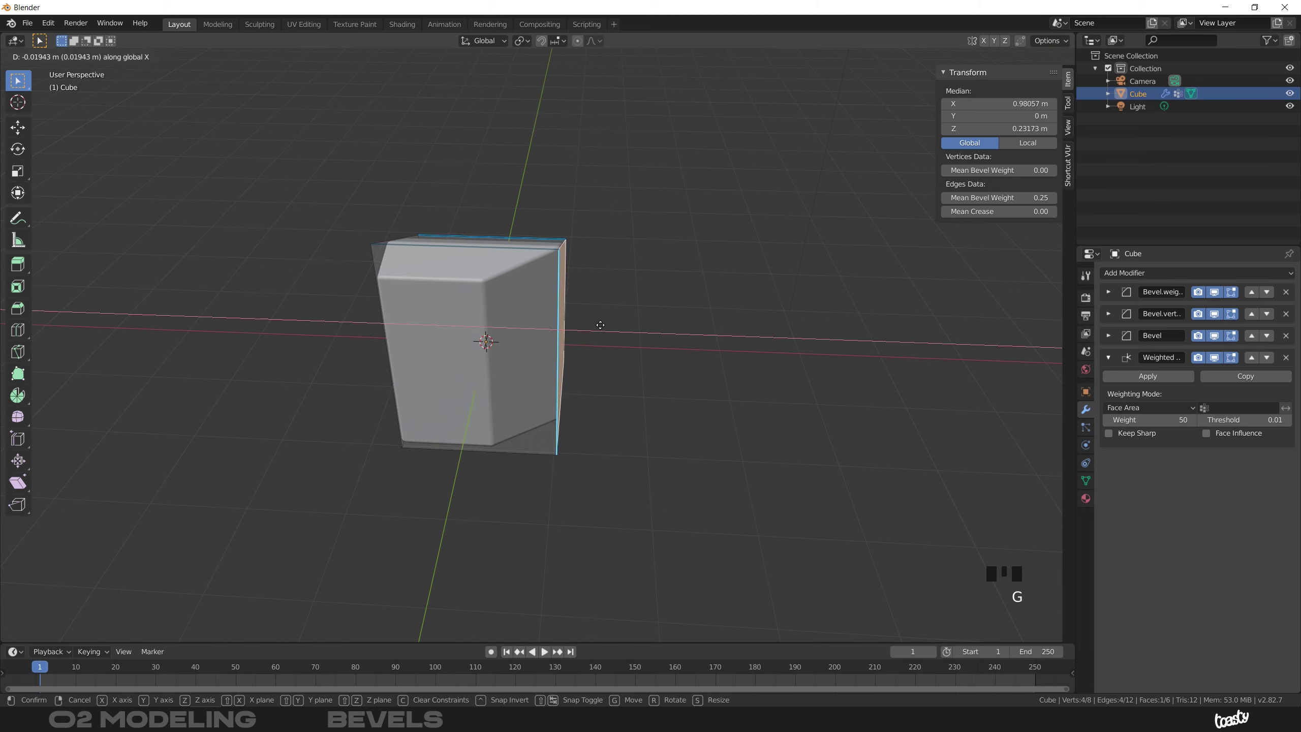
{"action": "left_click", "coordinate": [754, 300]}
{"action": "key", "text": "Tab"}
{"action": "middle_click_drag", "start_coordinate": [755, 303], "coordinate": [598, 225]}
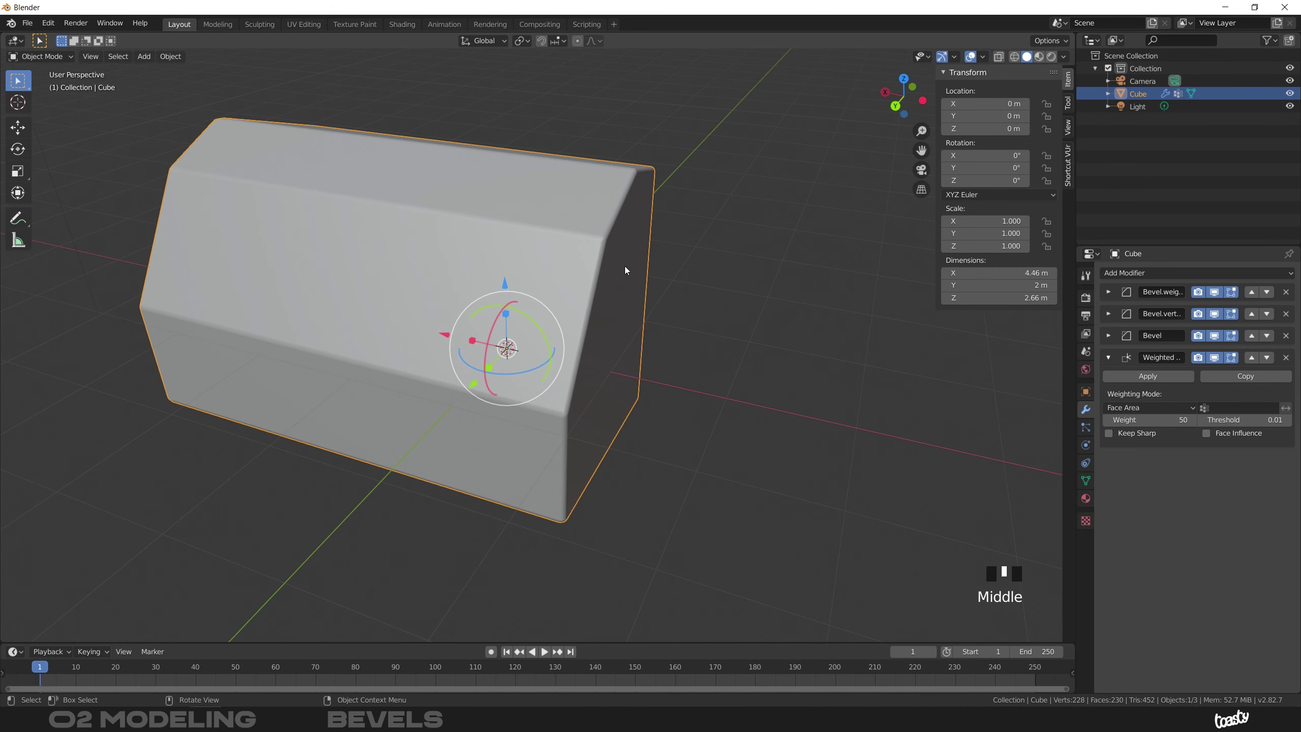